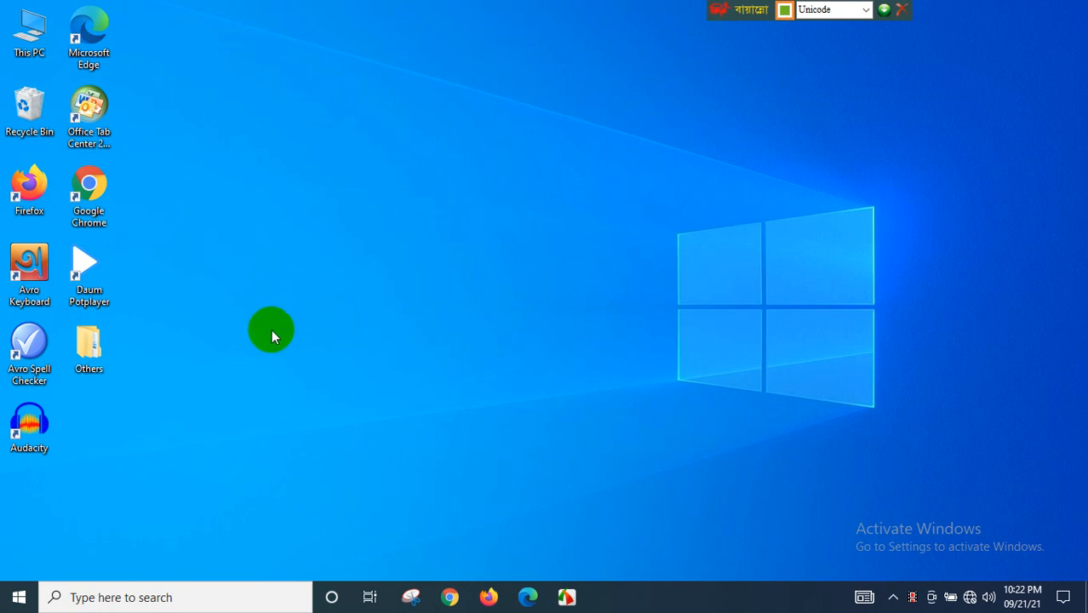
- Launch Microsoft Office Word 2007 from the Microsoft Office folder in the Start menu
left_click(19, 596)
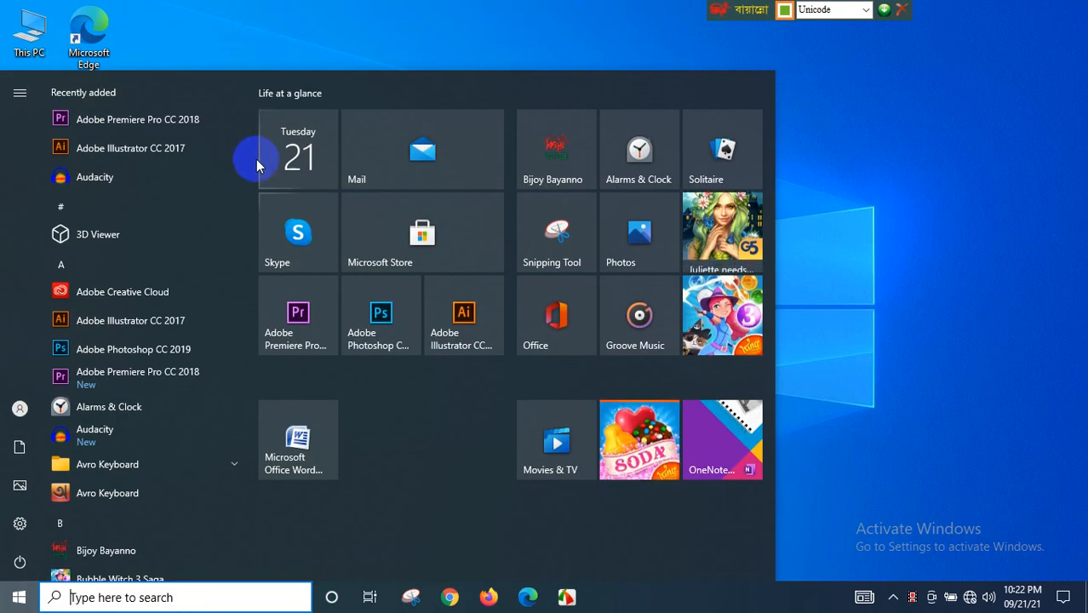
left_click_drag(249, 158, 242, 370)
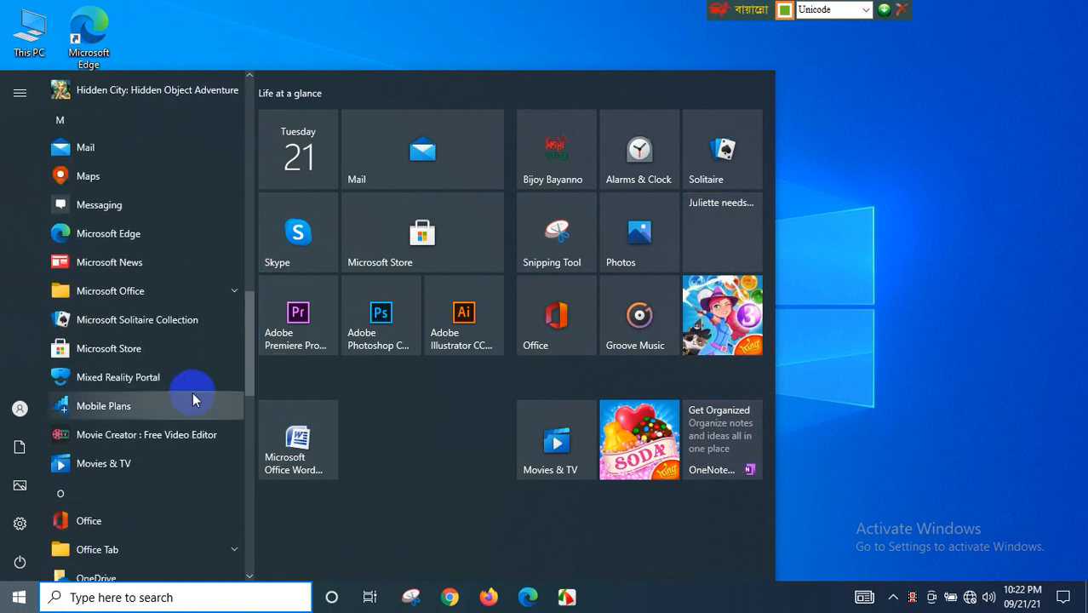
left_click(130, 302)
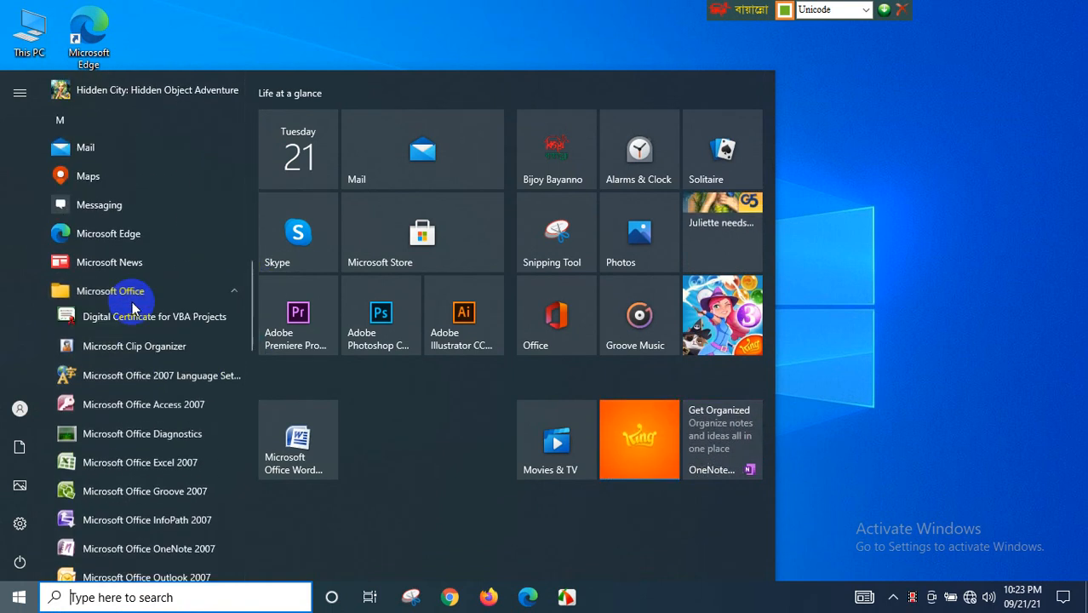
left_click_drag(249, 285, 245, 338)
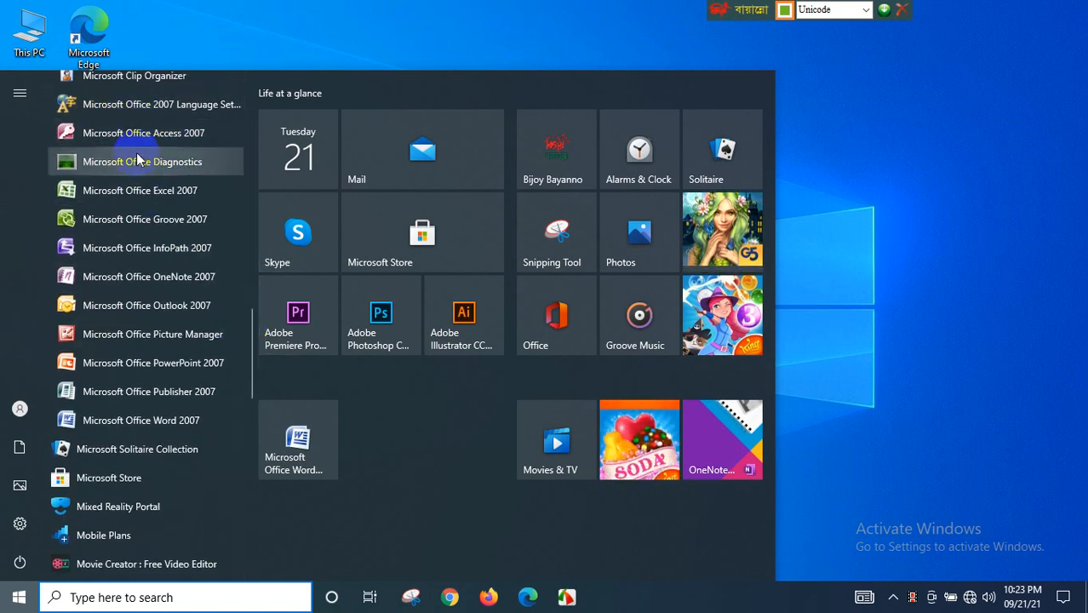
left_click(120, 420)
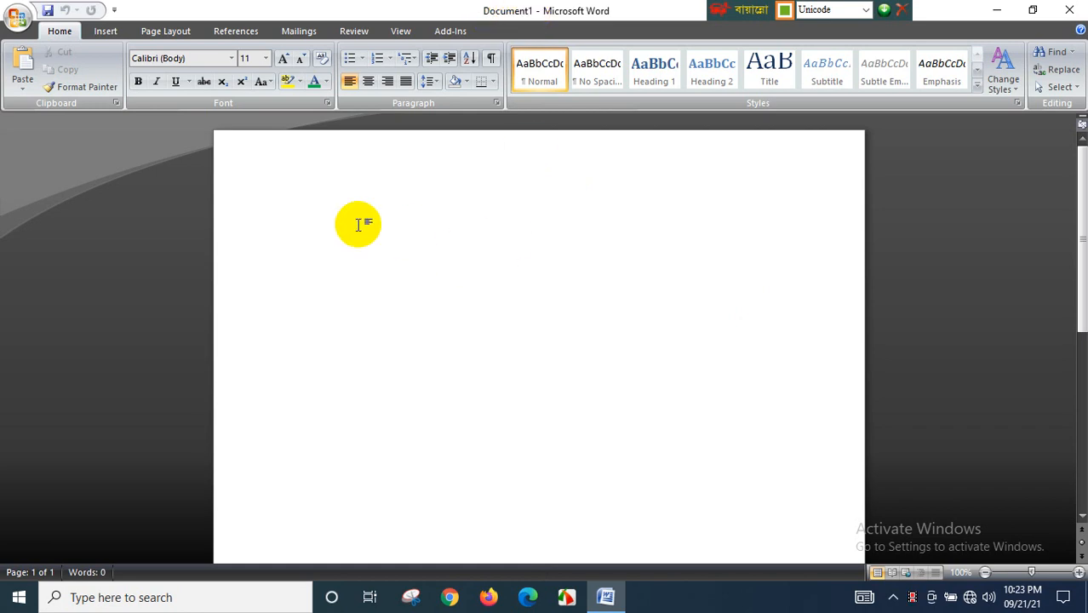
- Switch the keyboard to English and type A Bet on the first line of the document
key("F12")
type("A Be")
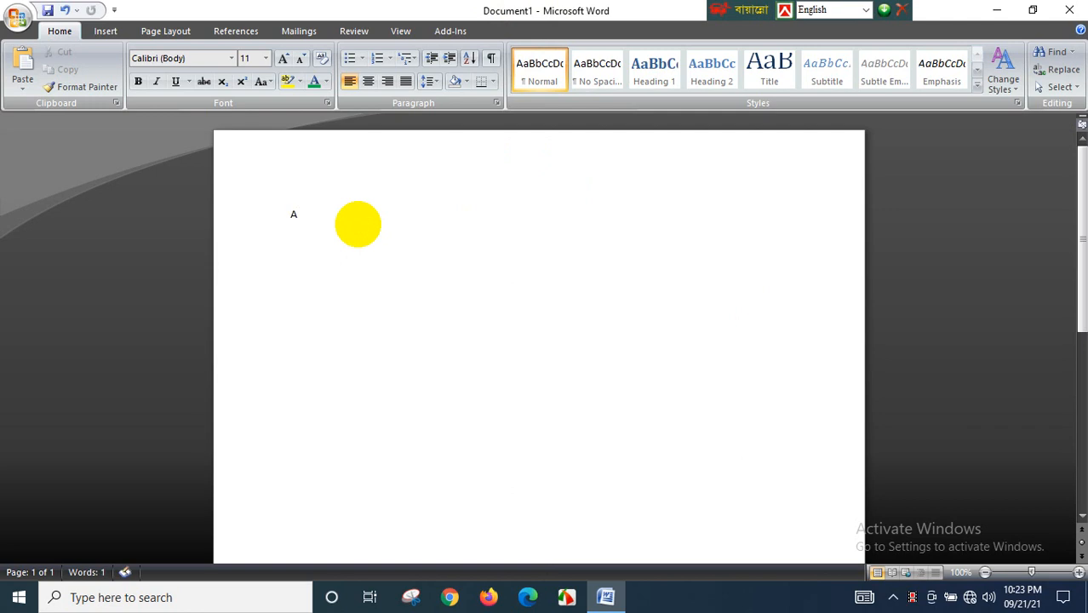
type("t")
key("Return")
- Save the document as A Bet in the Documents folder
key("ctrl+s")
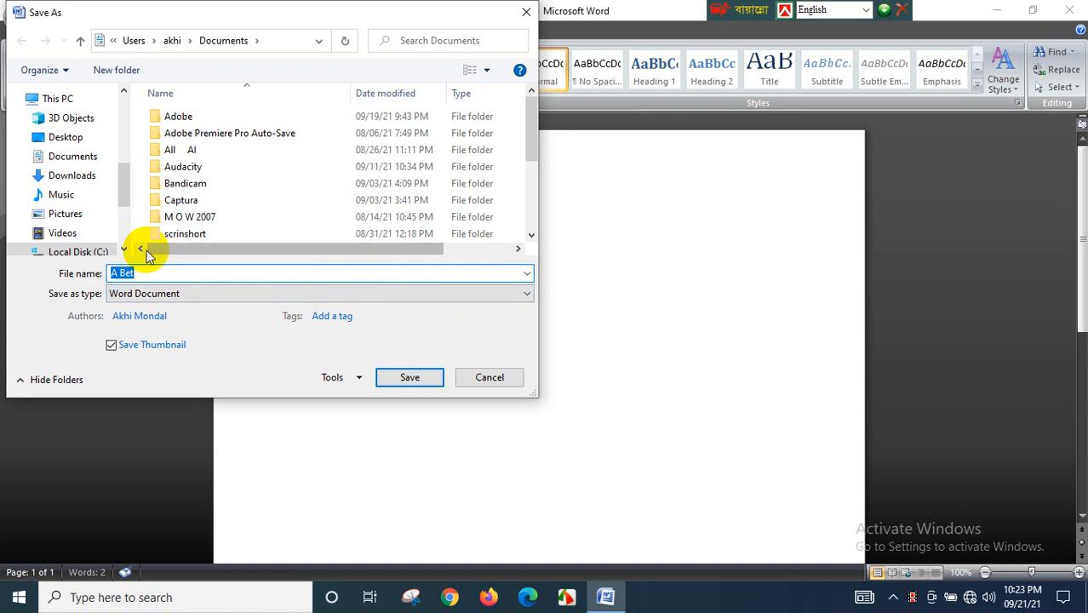
left_click(88, 161)
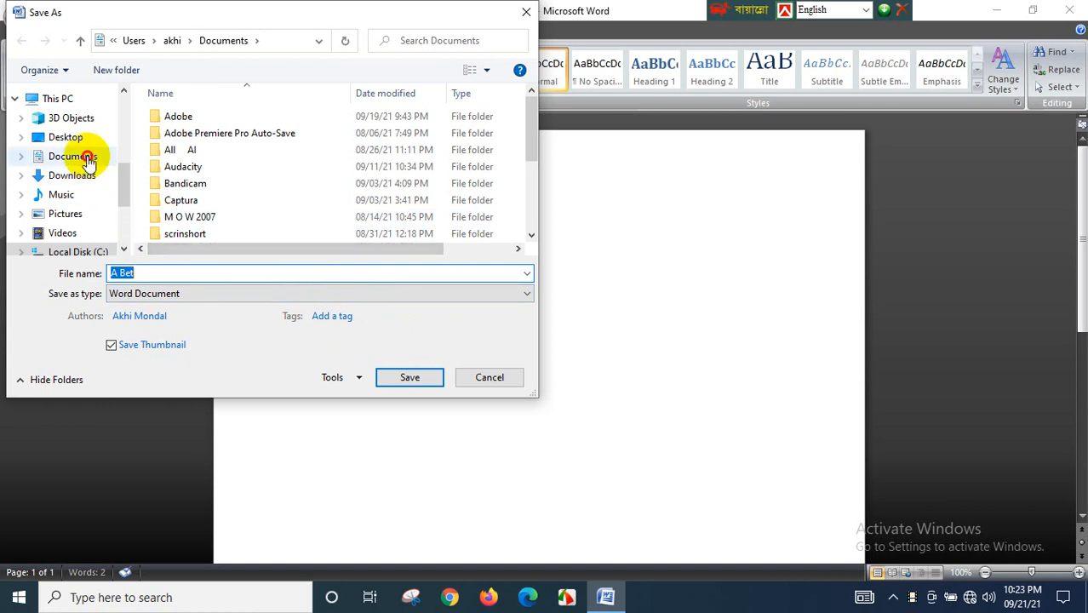
left_click(406, 377)
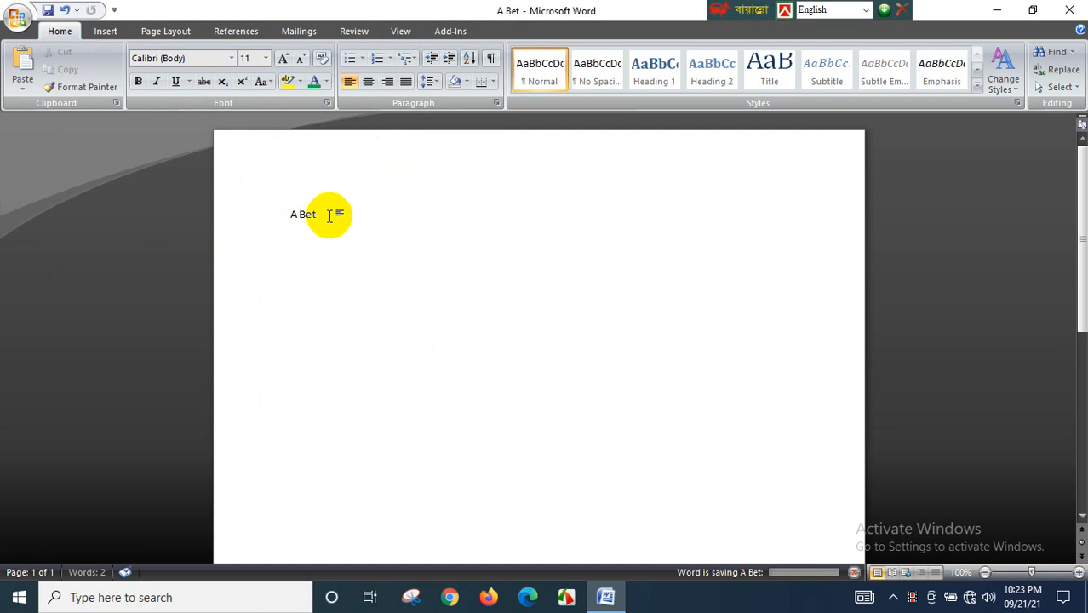
- Delete the text A Bet from the page
left_click_drag(328, 216, 268, 217)
left_click(323, 217)
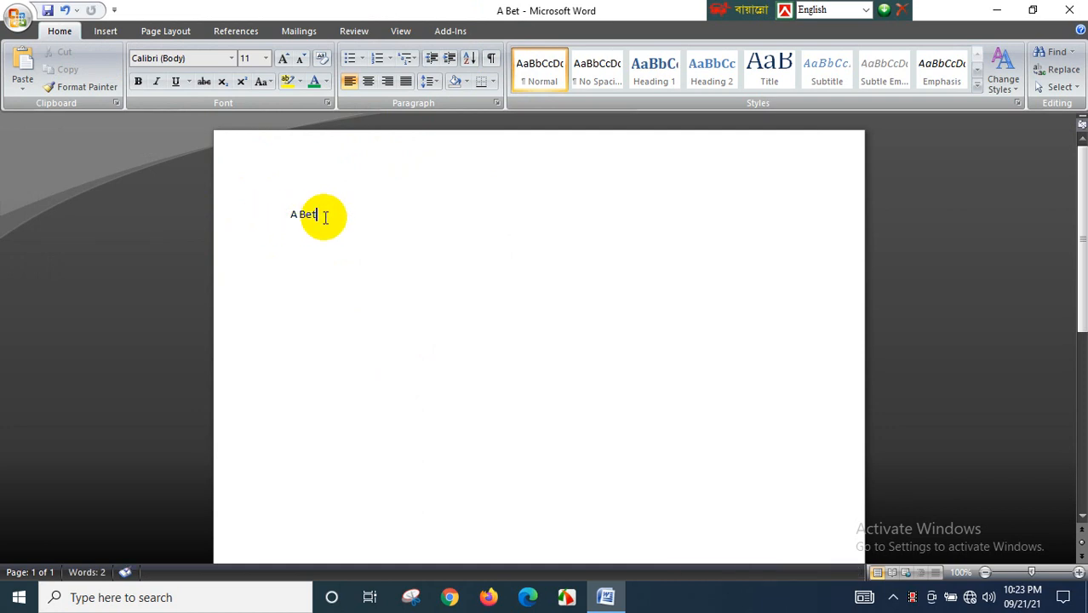
key("BackSpace")
key("BackSpace")
key("BackSpace")
key("BackSpace")
key("BackSpace")
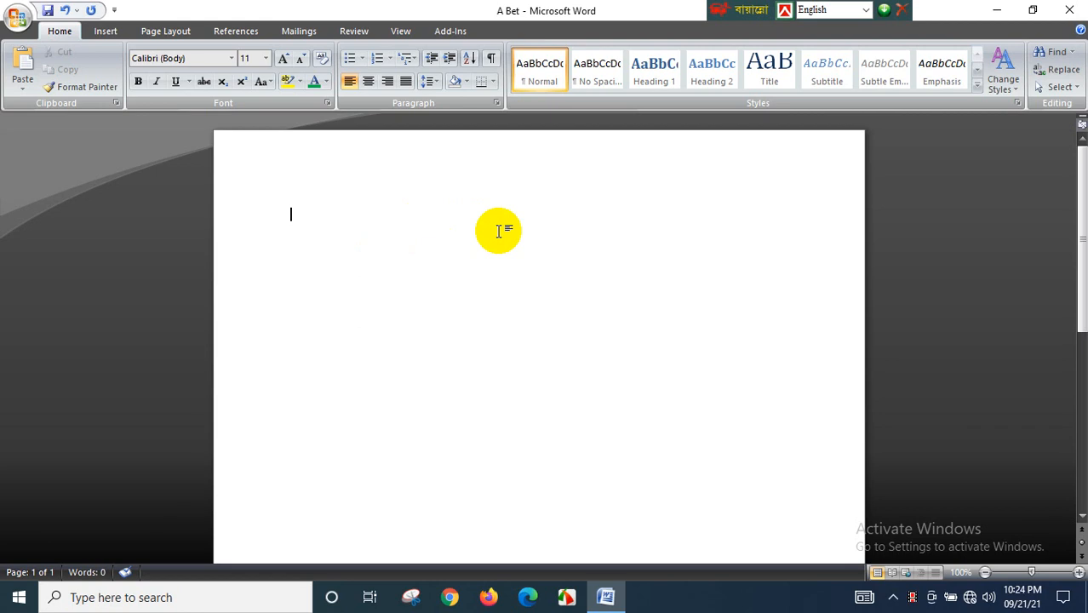
- Switch the keyboard to Bangla Unicode and type আমার সোনার বাংলা, as the first line
left_click(784, 12)
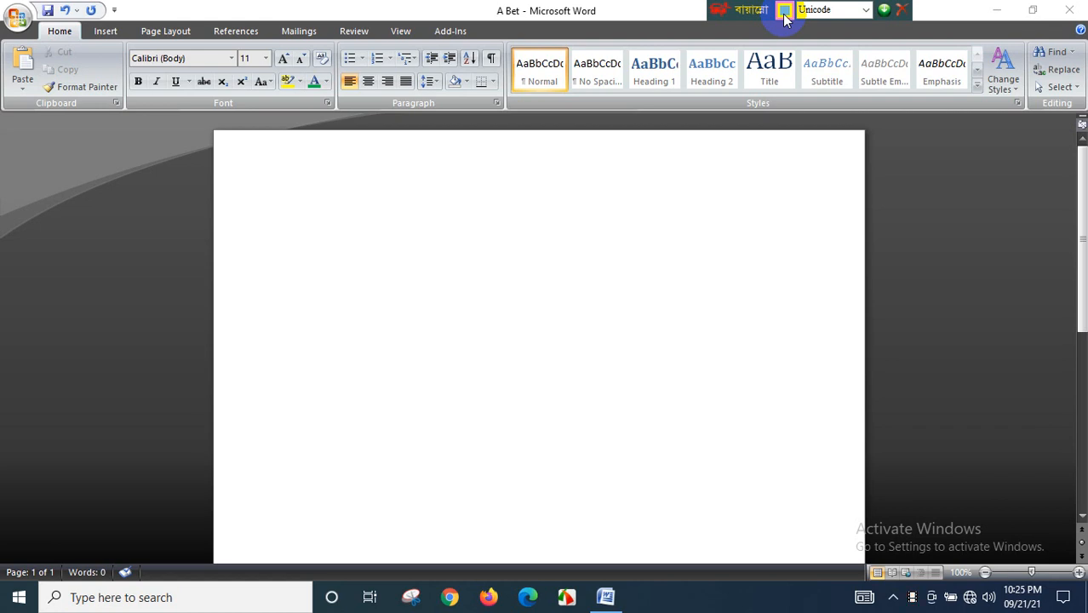
left_click(396, 229)
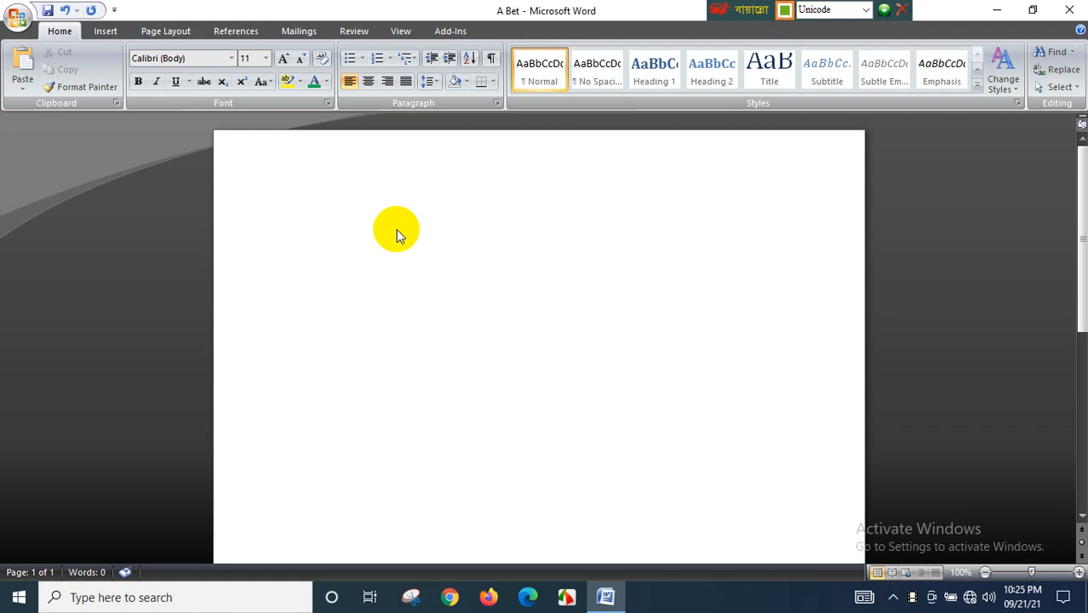
type("আমার")
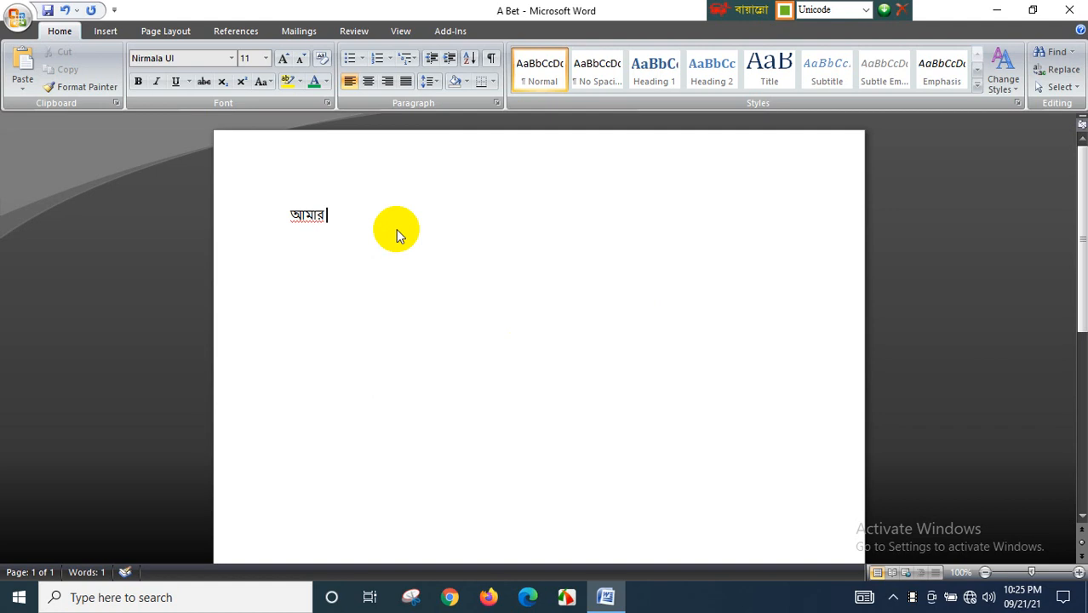
type(" সোনার")
type(" বাং")
type("লা")
type(",")
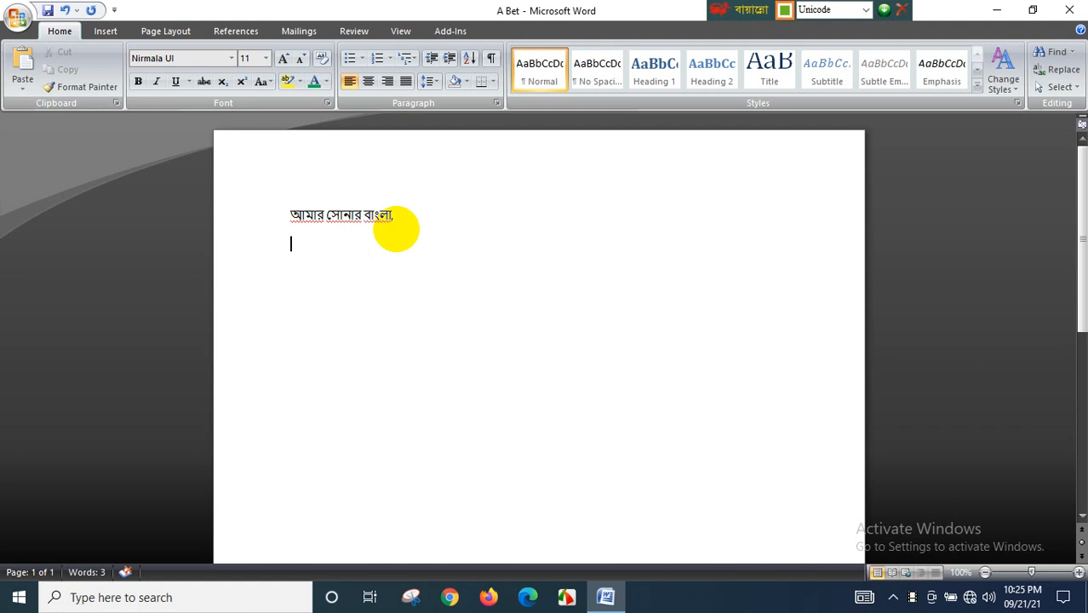
type("আমি তোমা")
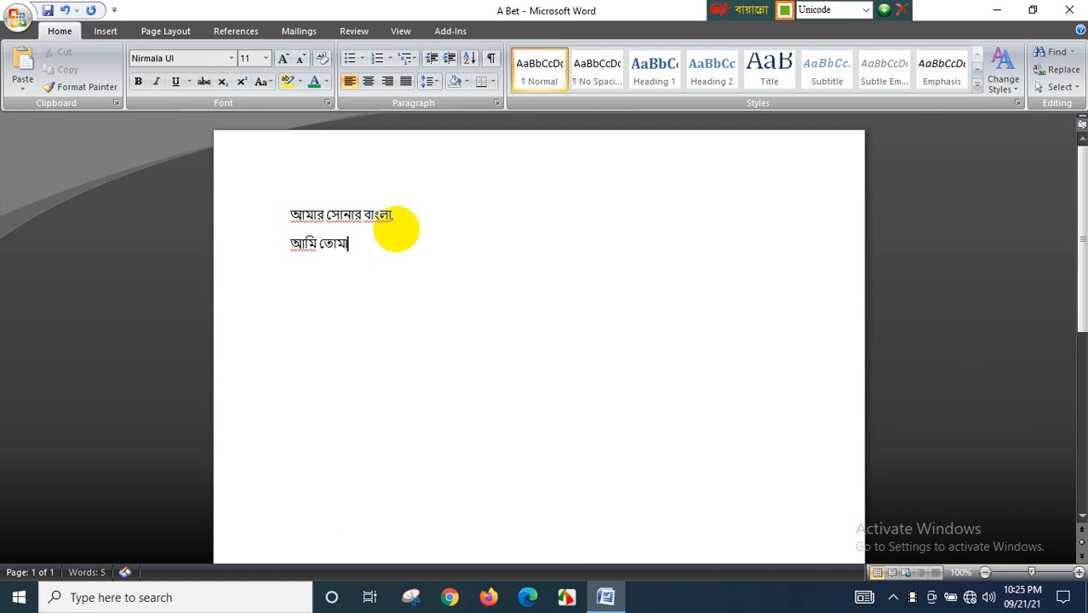
type("য় ভালোবা")
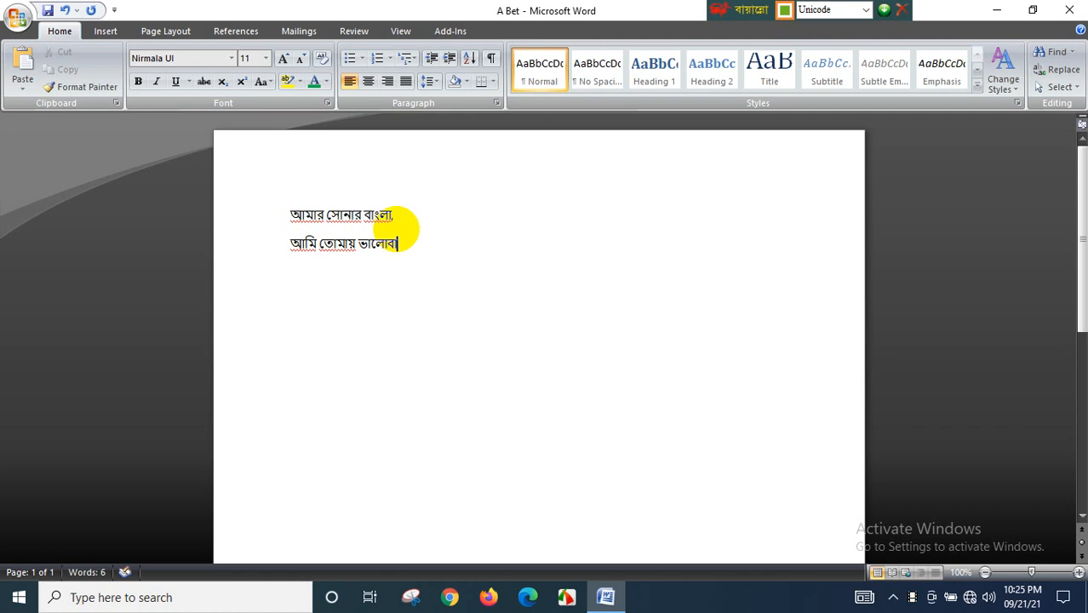
type("সি।")
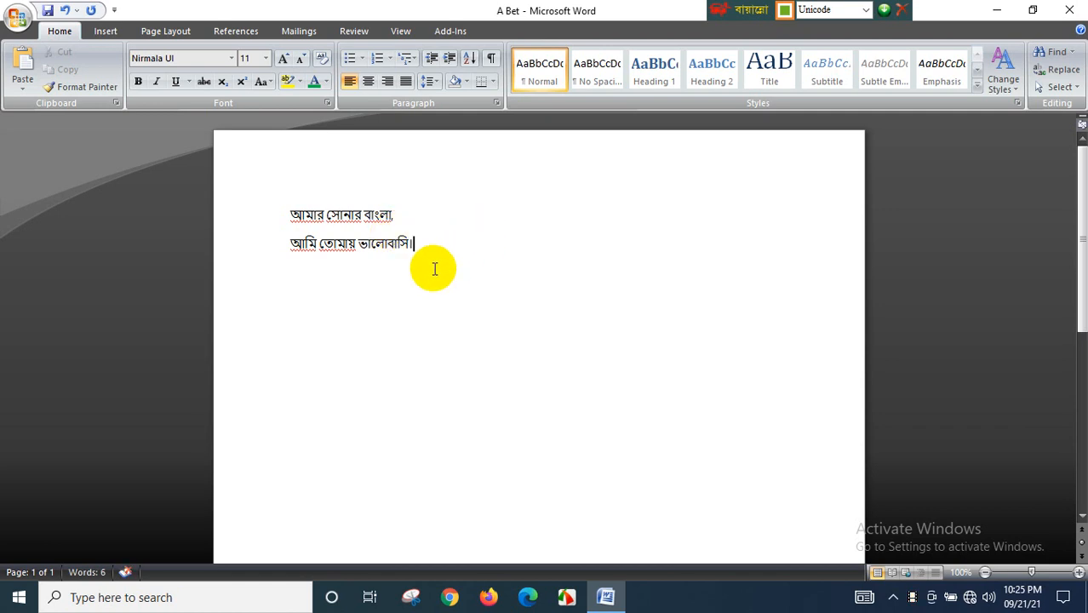
- Remove the comma at the end of the first line
left_click(394, 214)
type(",")
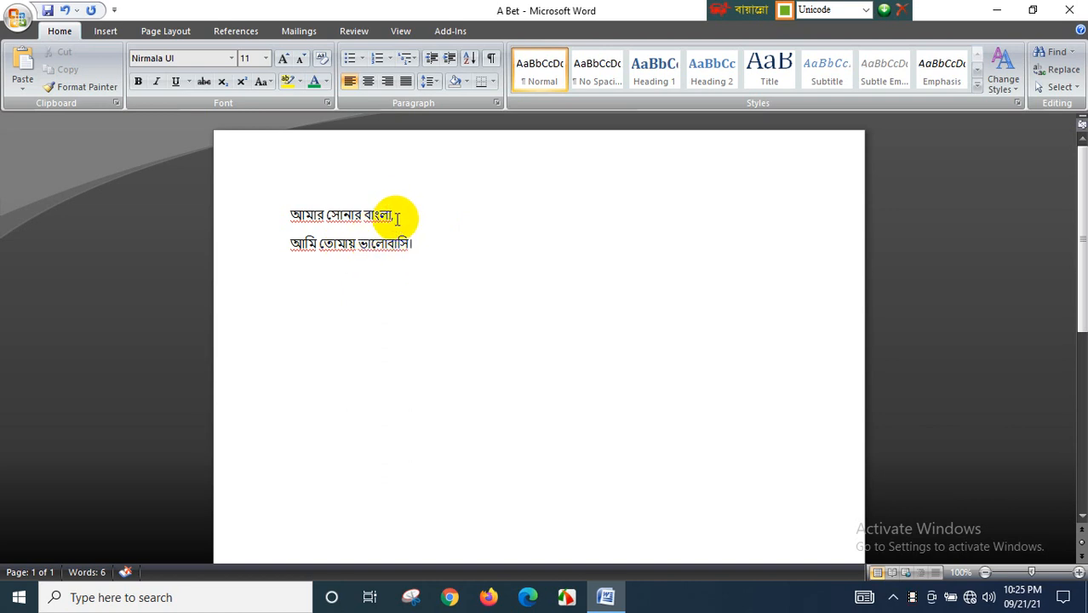
key("BackSpace")
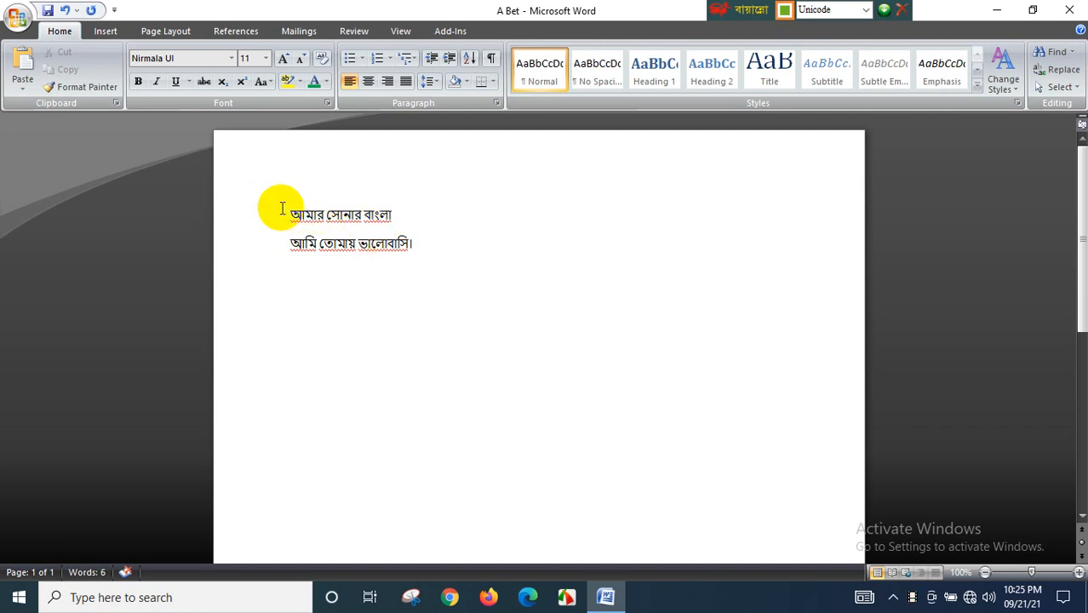
- Select both lines and preview sizes in the font size list without choosing one
left_click_drag(281, 209, 473, 264)
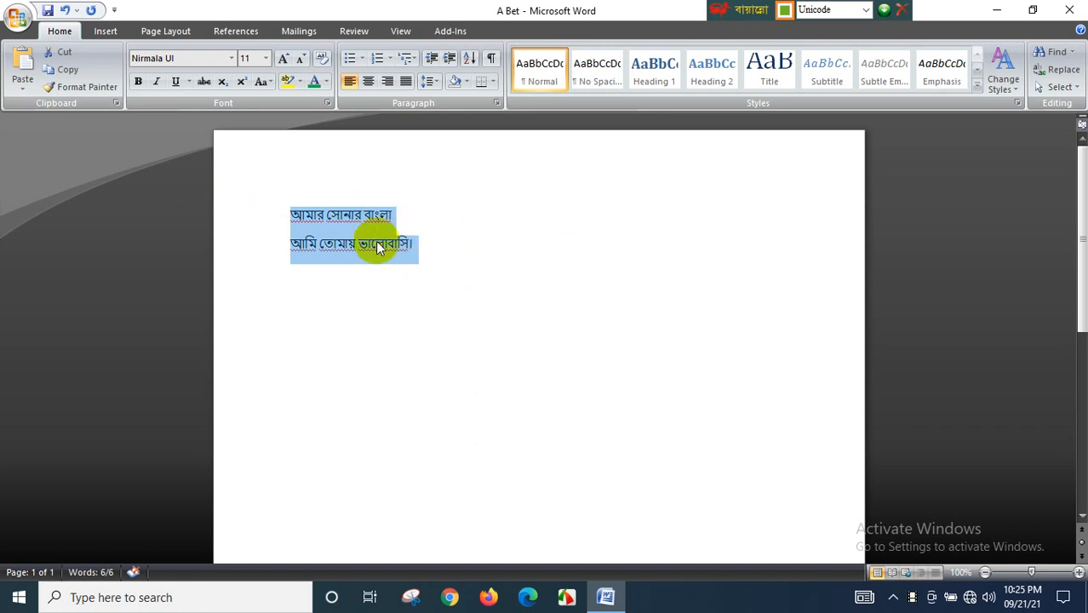
left_click(264, 60)
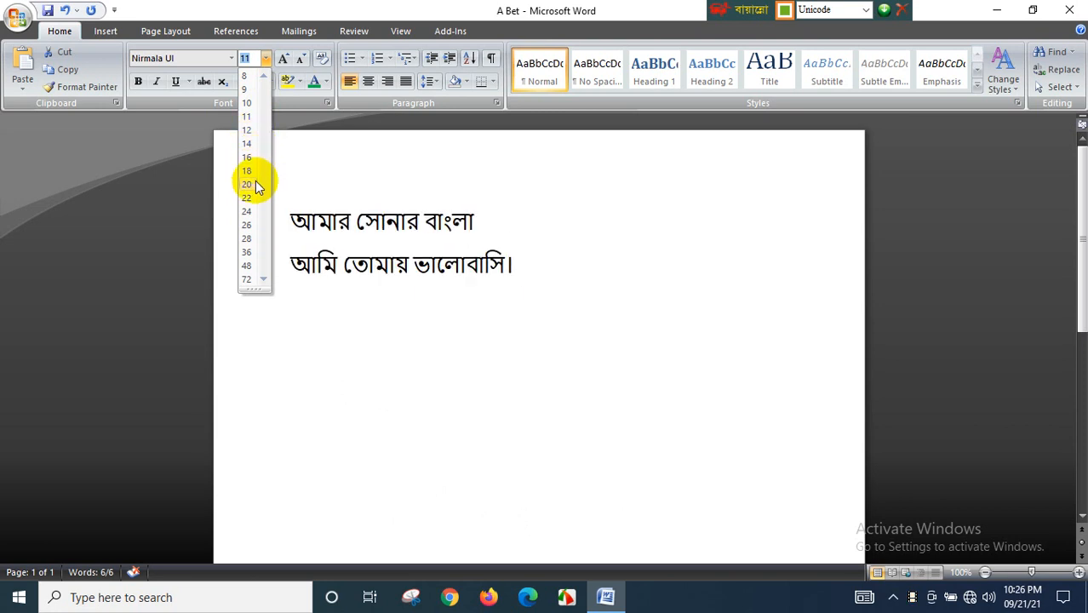
left_click(302, 173)
left_click(266, 58)
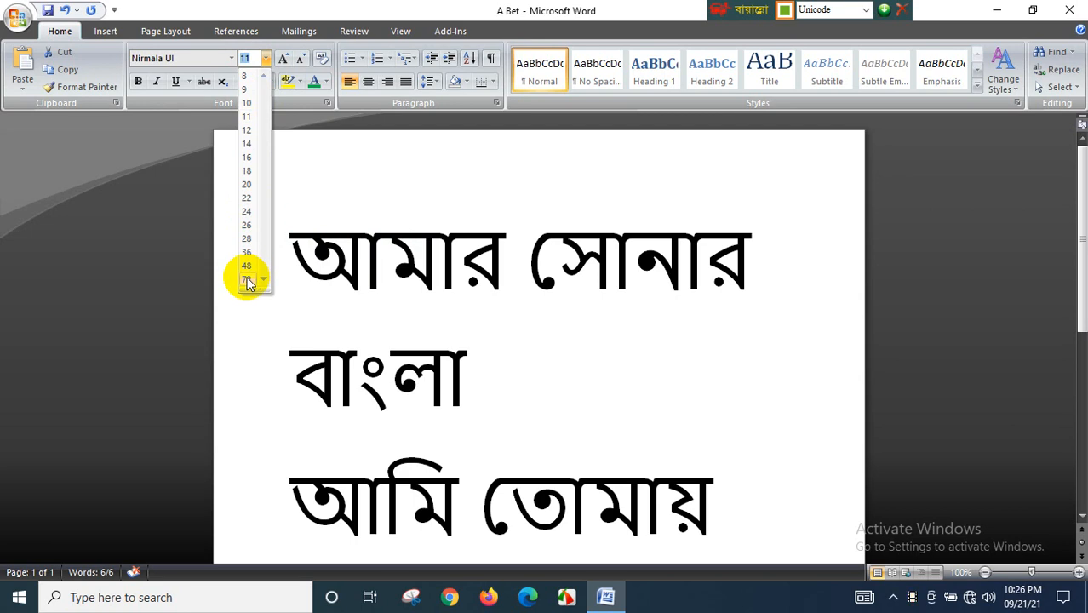
left_click(307, 179)
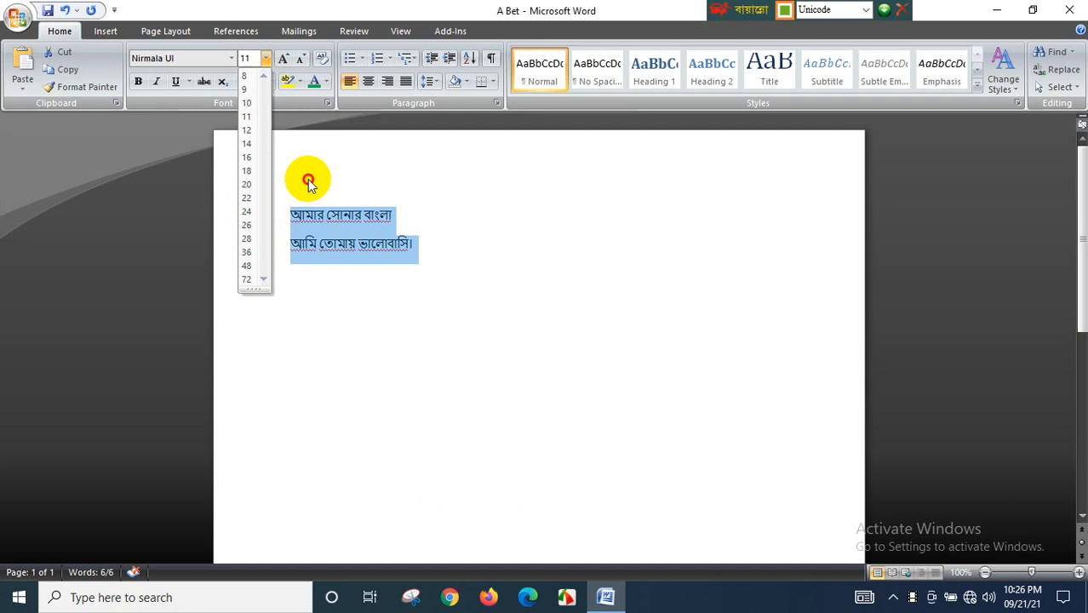
- Set the font size of the selected text to 300
left_click(256, 56)
type("3")
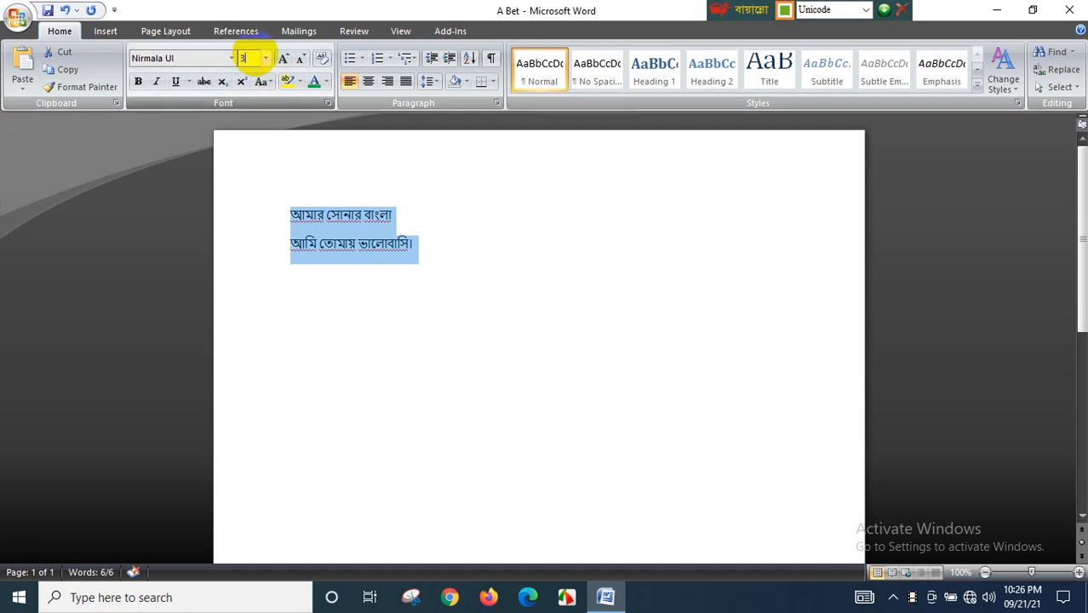
type("00")
key("Return")
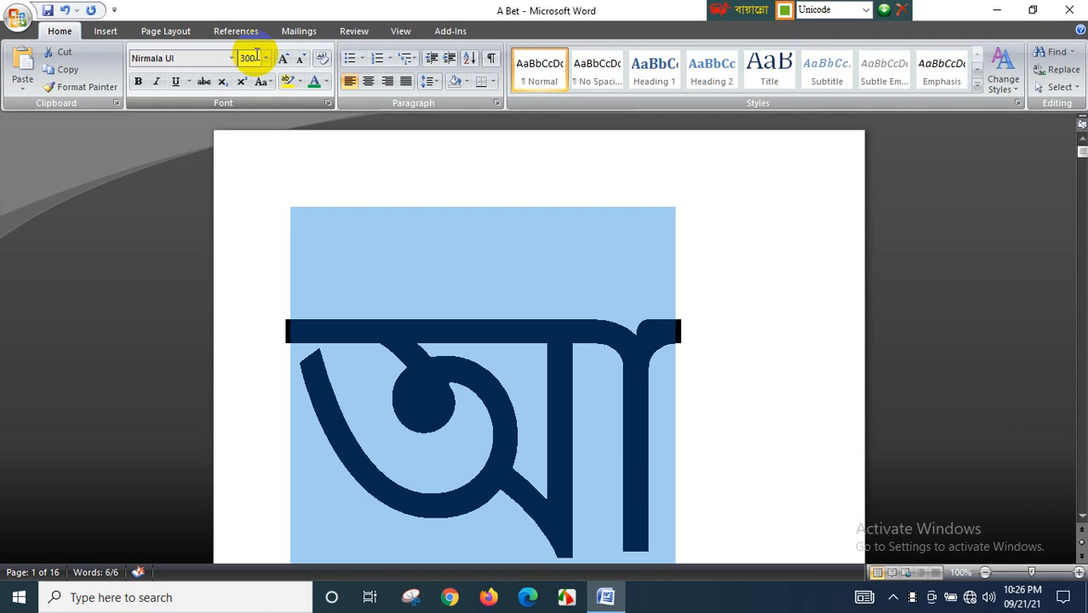
- Set the font size of both lines to 30
left_click(257, 56)
type("30")
key("Return")
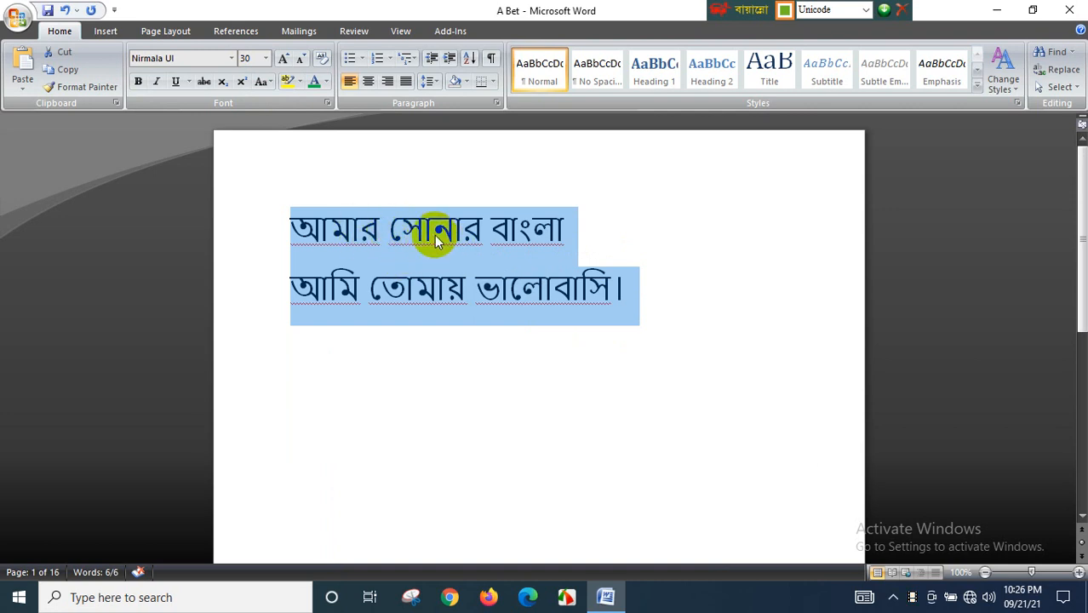
- Color the word আমার green
left_click(360, 315)
left_click_drag(279, 225, 384, 240)
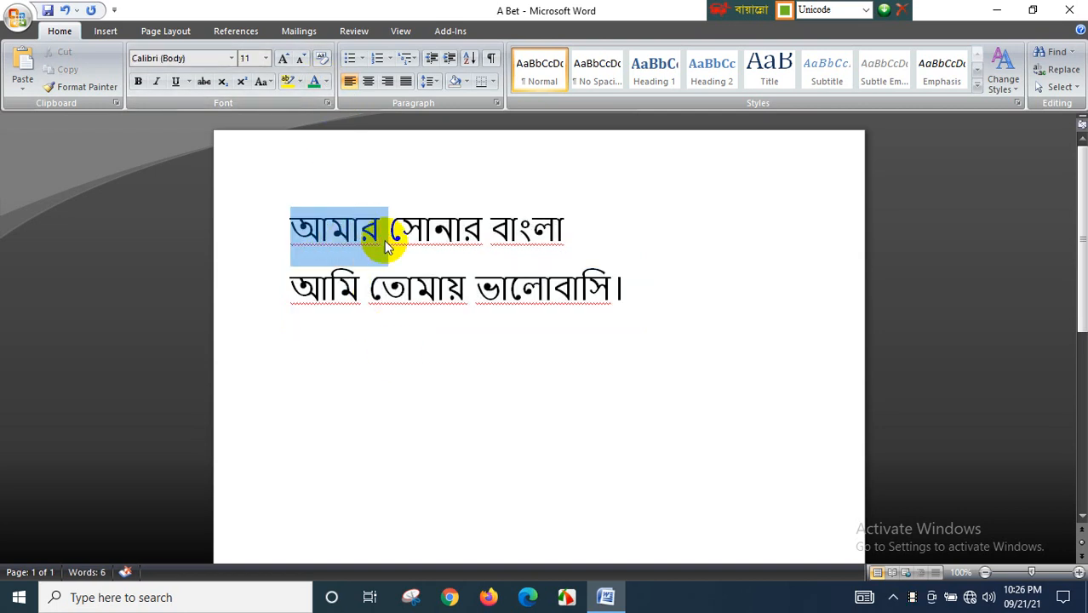
left_click(325, 81)
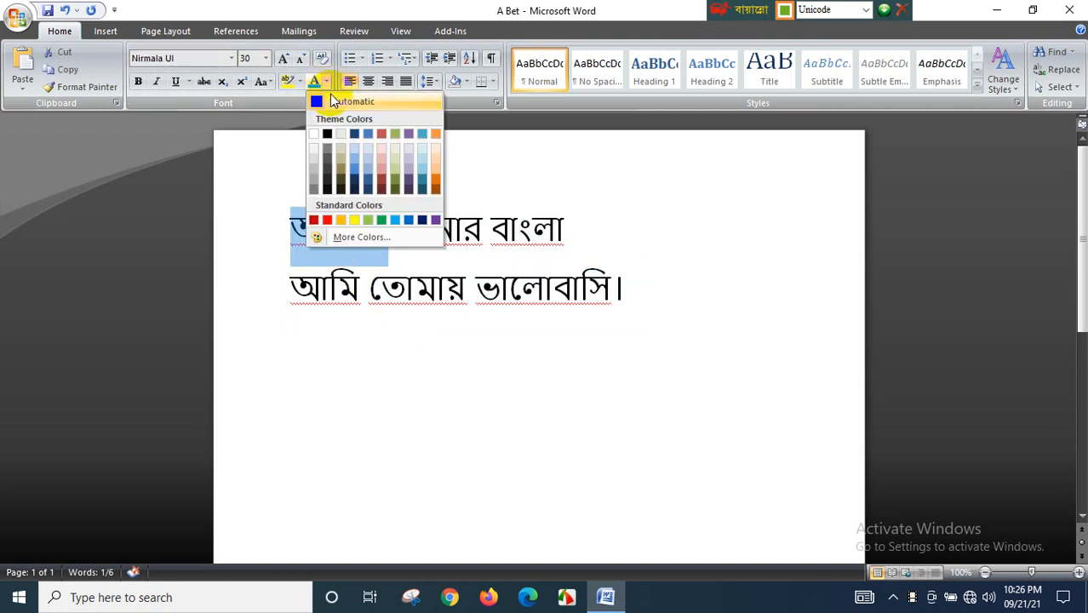
left_click(466, 364)
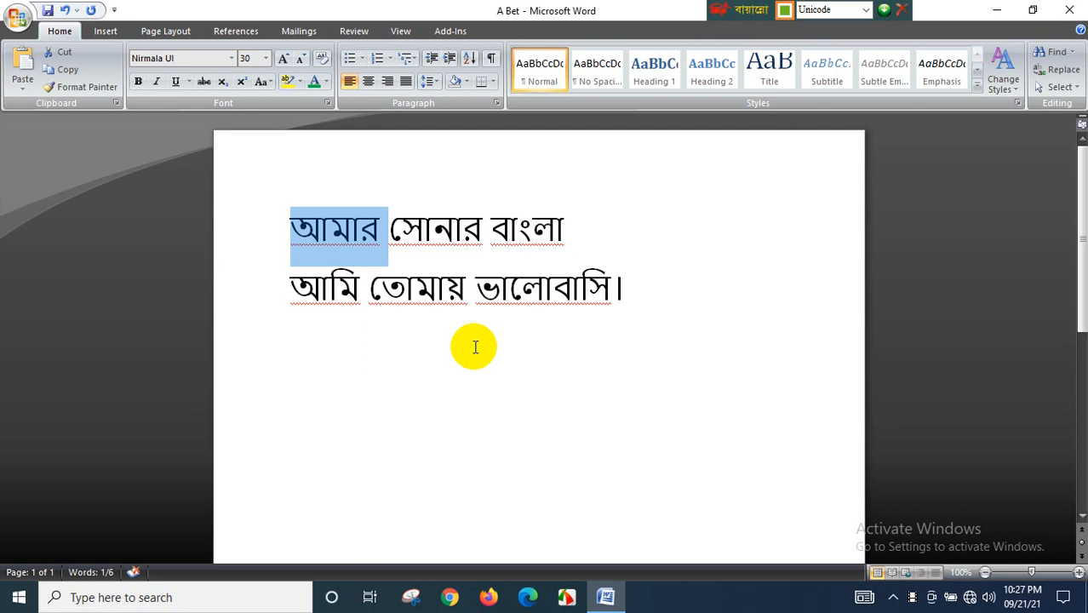
left_click(326, 83)
left_click(382, 223)
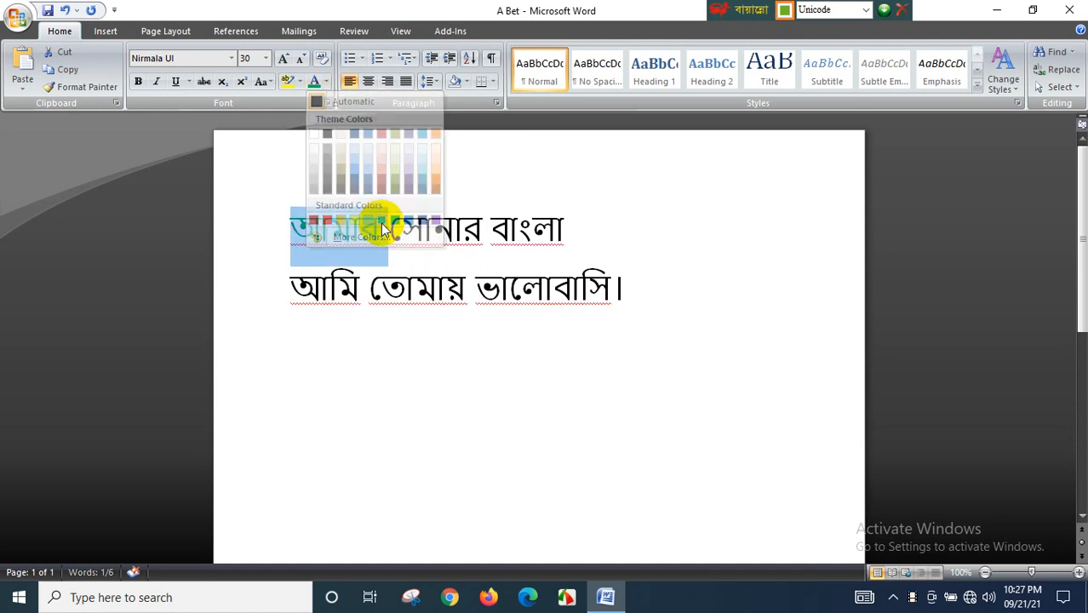
- Apply the same green font color to the word বাংলা
left_click_drag(491, 231, 567, 242)
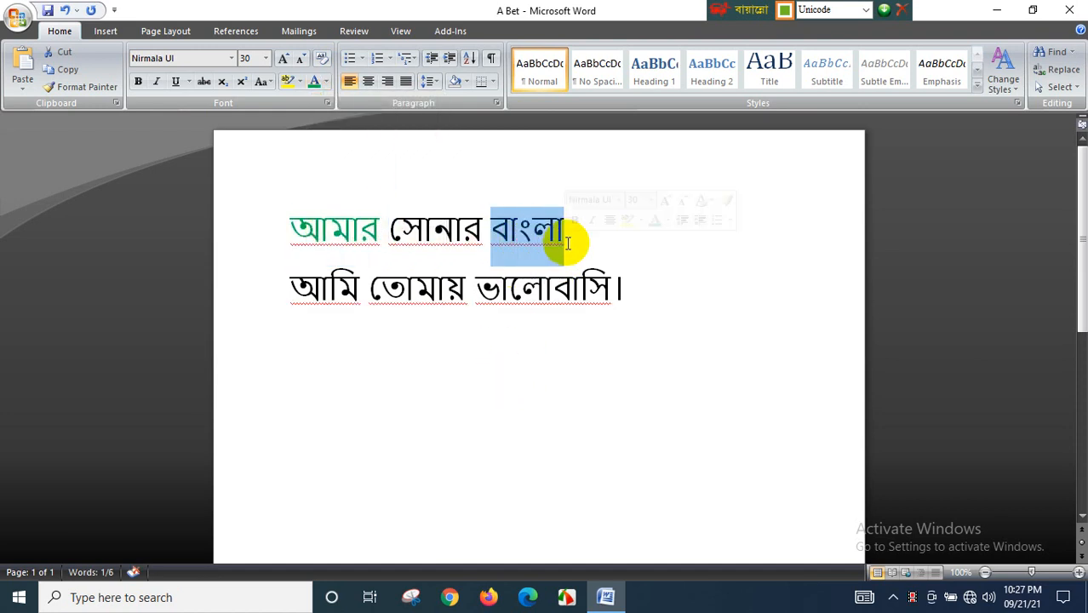
left_click(314, 83)
left_click(415, 357)
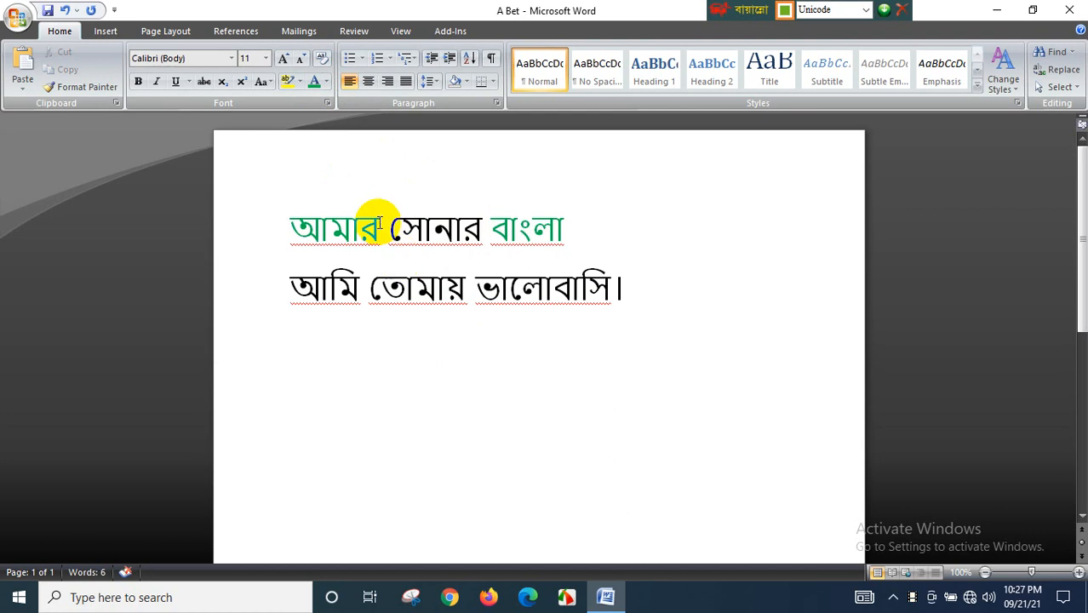
- Color the word সোনার red
left_click_drag(393, 223, 477, 228)
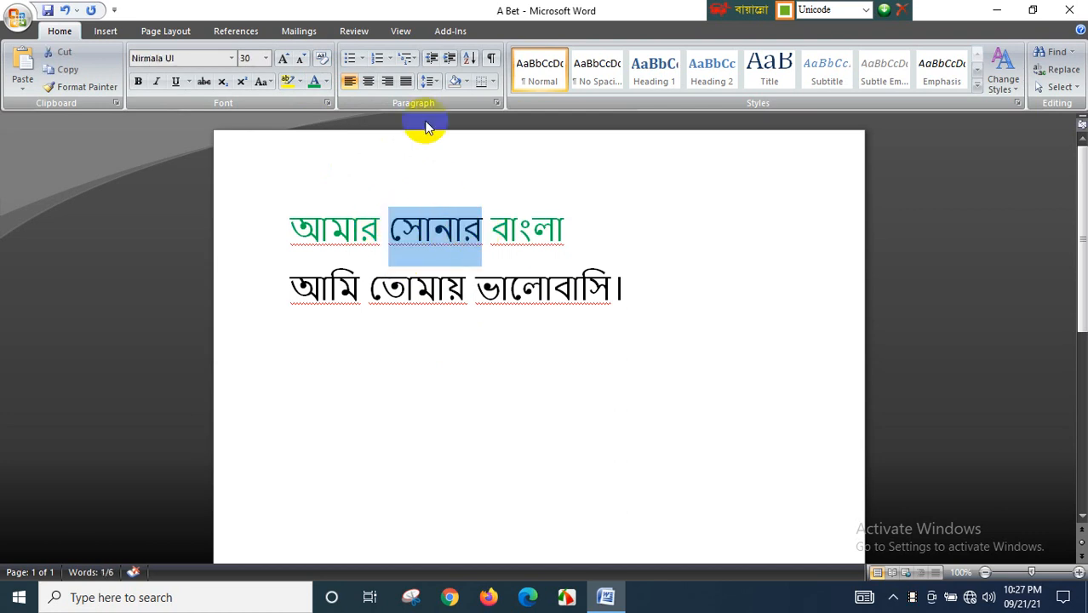
left_click(330, 81)
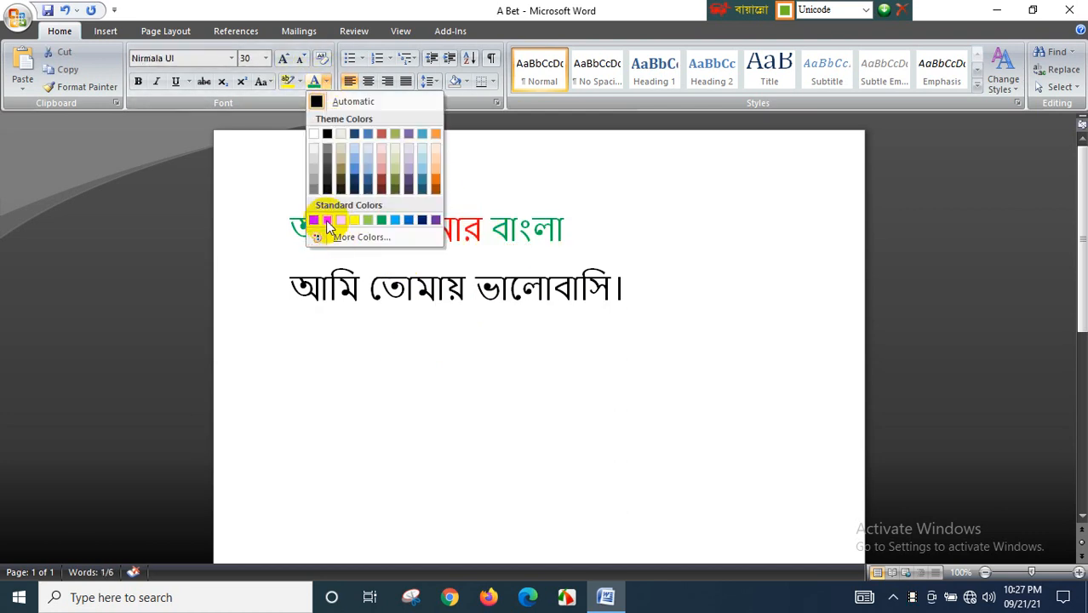
left_click(328, 221)
left_click(304, 311)
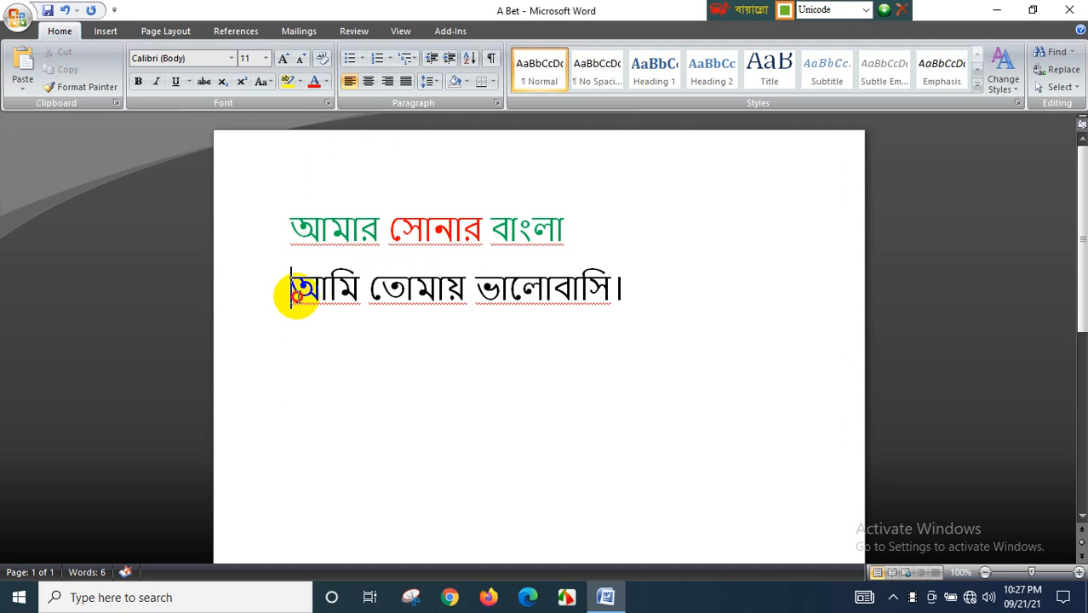
- Color the word আমি red
left_click_drag(291, 300, 356, 298)
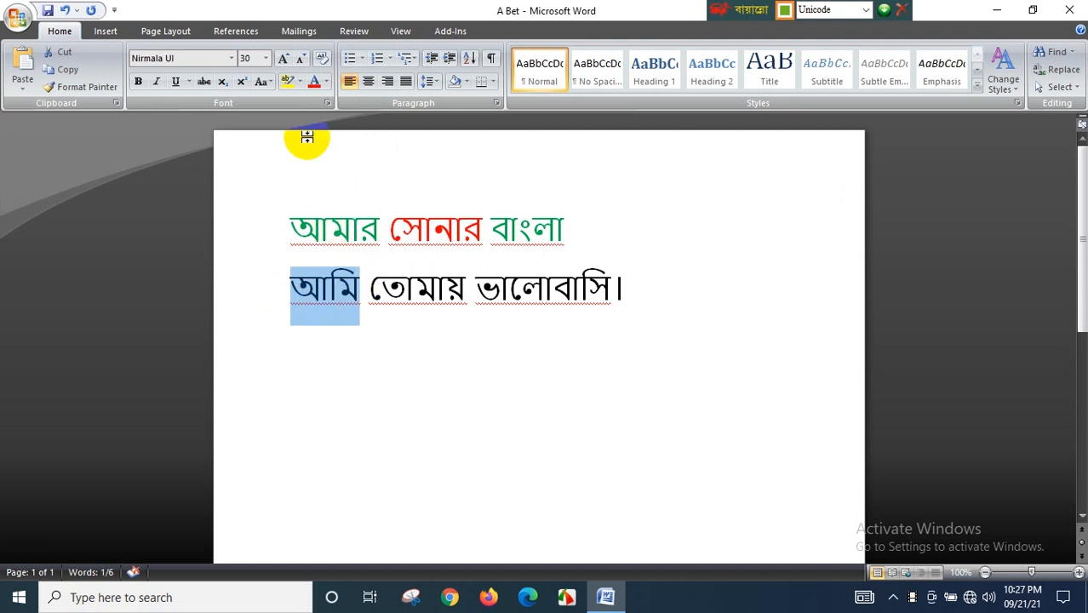
left_click(325, 83)
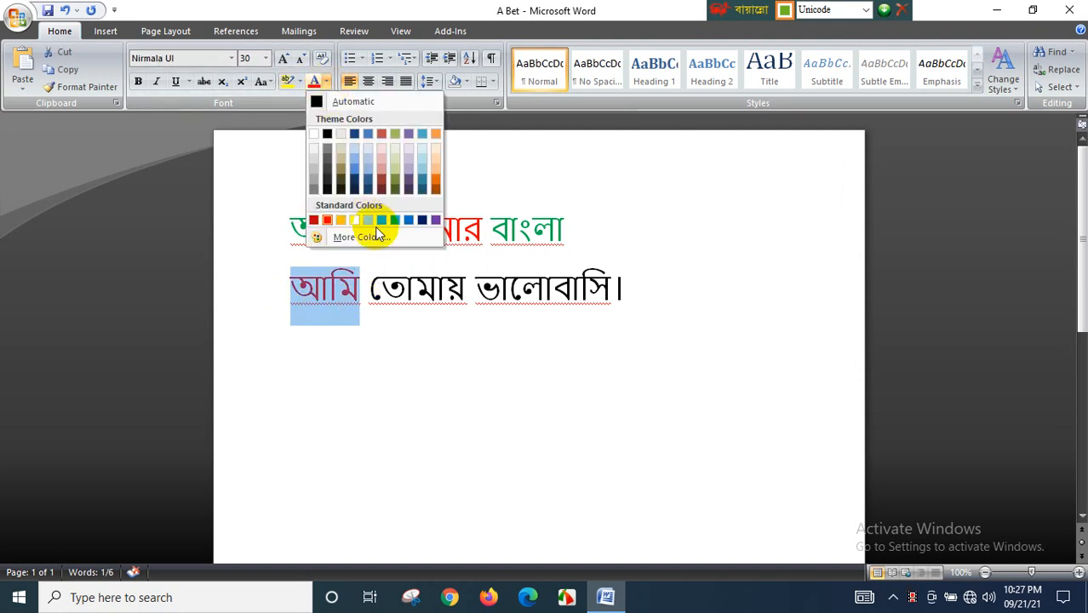
left_click(370, 277)
- Color the word তোমায় red
left_click_drag(371, 277, 467, 284)
left_click(325, 82)
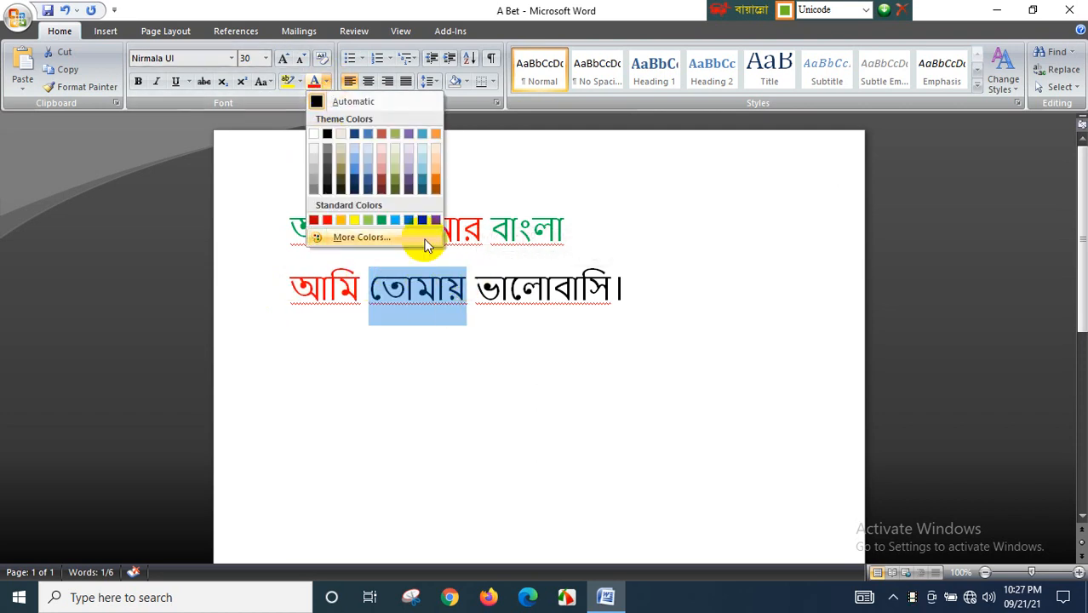
left_click(327, 220)
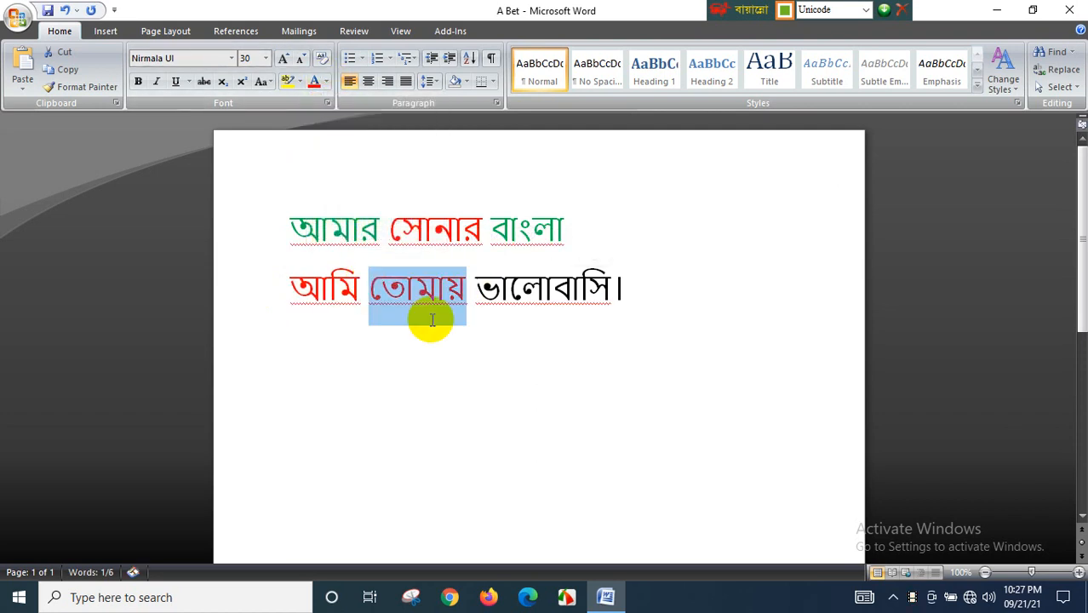
left_click(478, 330)
- Color the word ভালোবাসি। green
left_click_drag(475, 289, 620, 306)
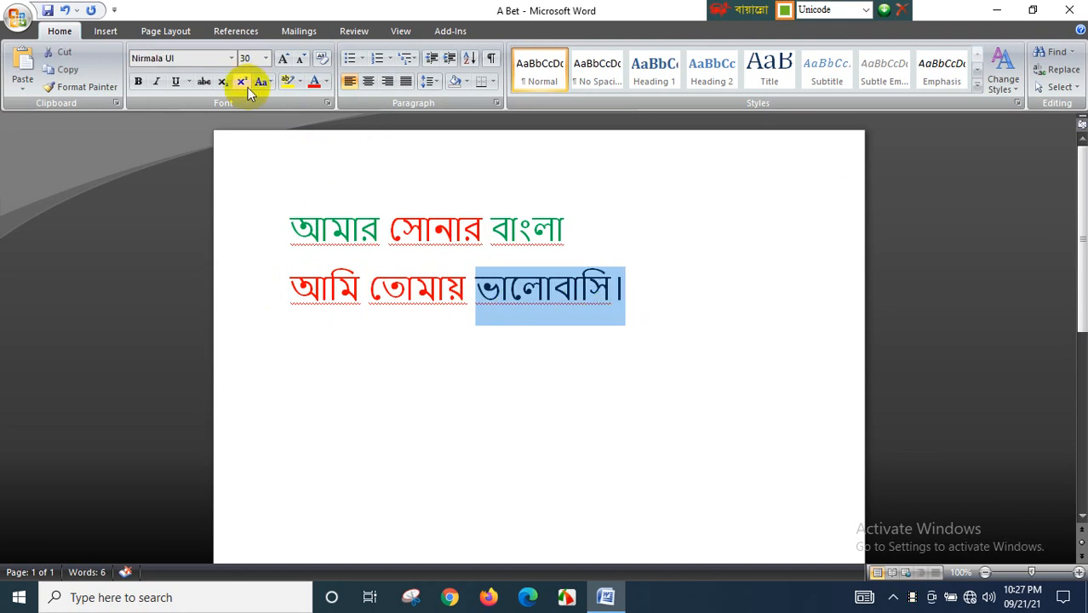
left_click(314, 85)
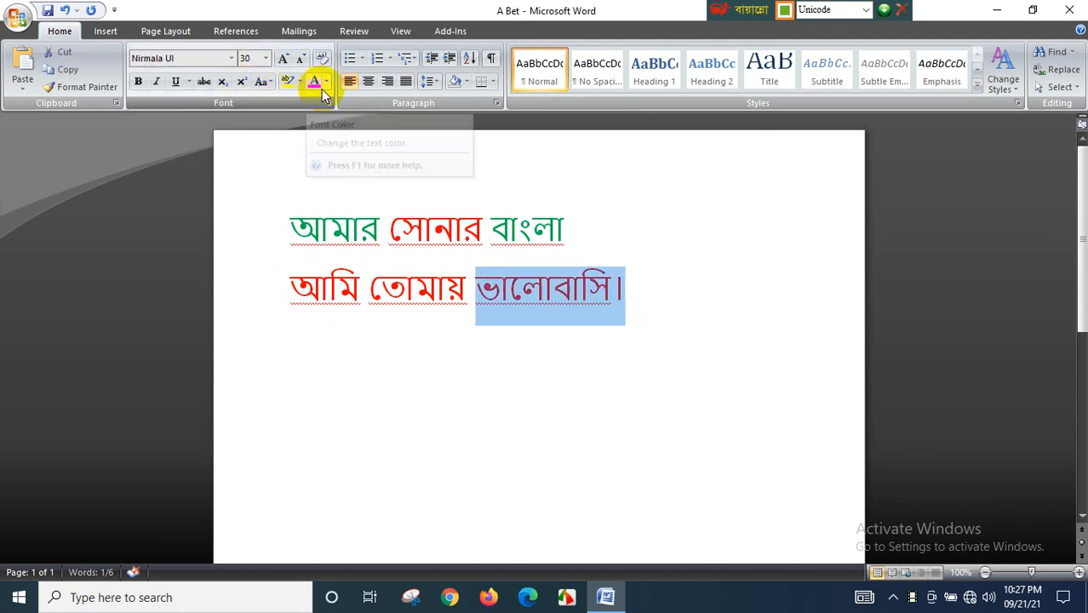
left_click(327, 85)
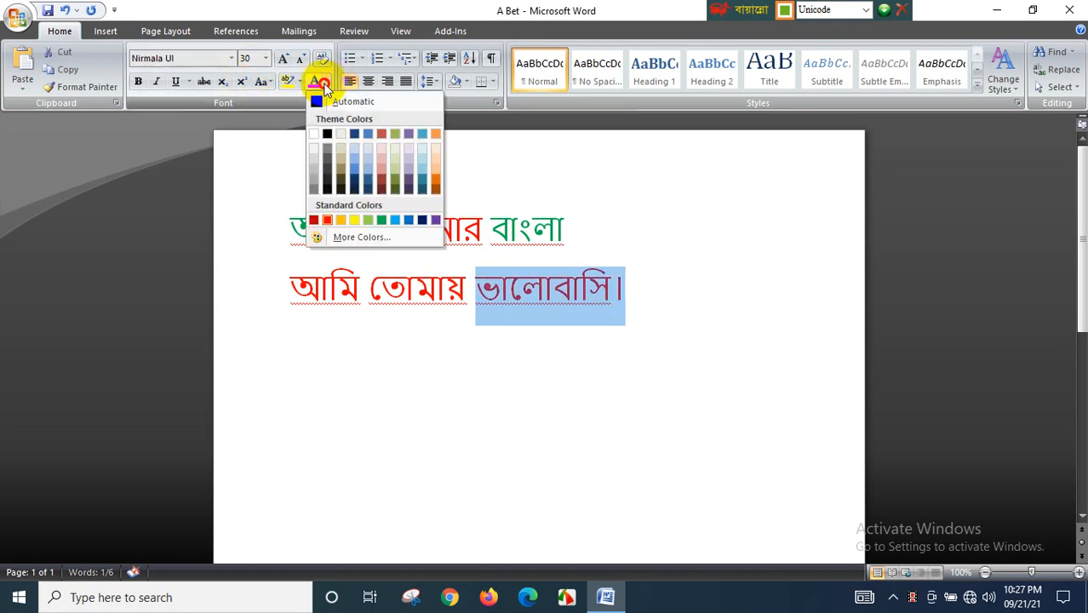
left_click(380, 222)
left_click(310, 330)
- Recolor the word আমি green
left_click(267, 301)
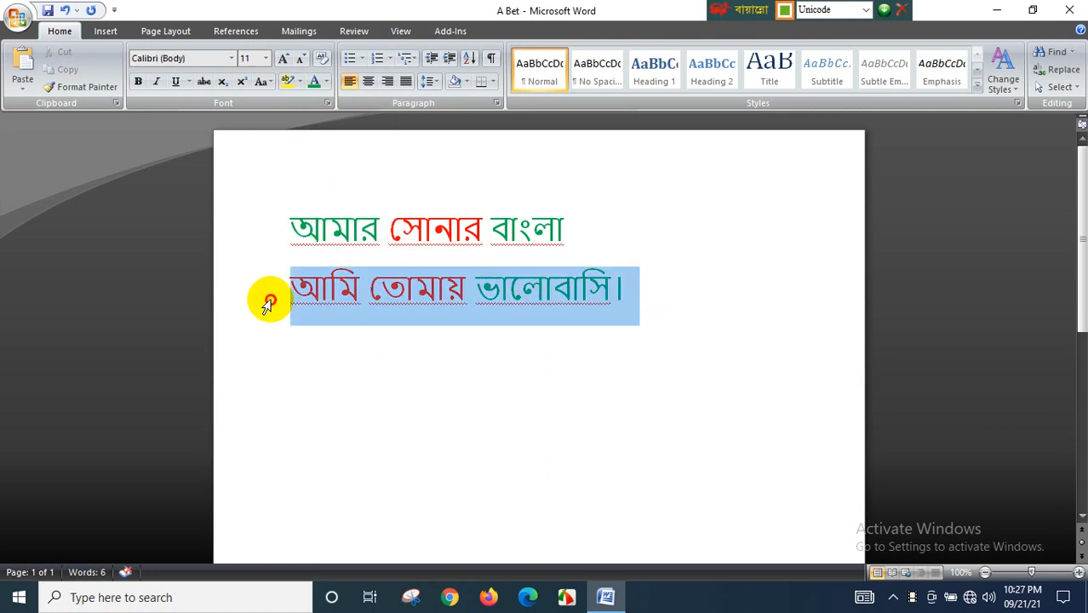
left_click(291, 308)
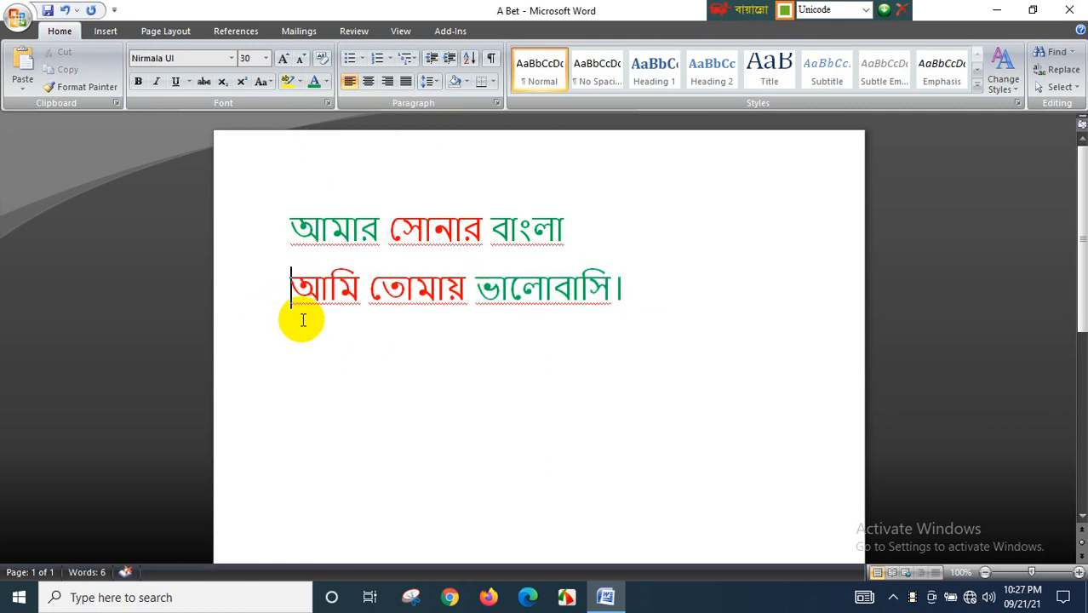
left_click_drag(293, 313, 359, 308)
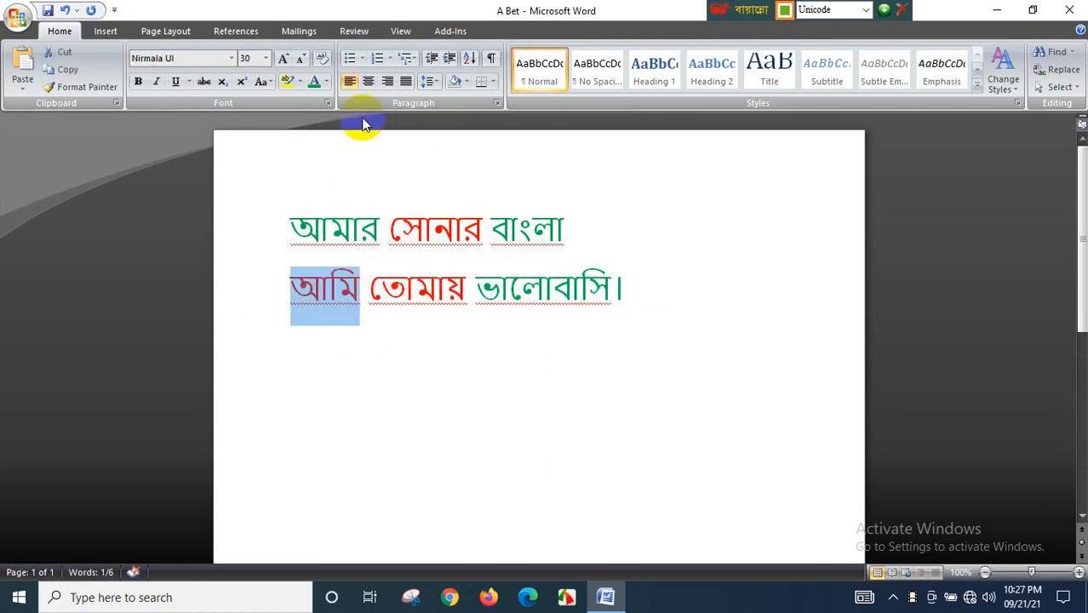
left_click(317, 87)
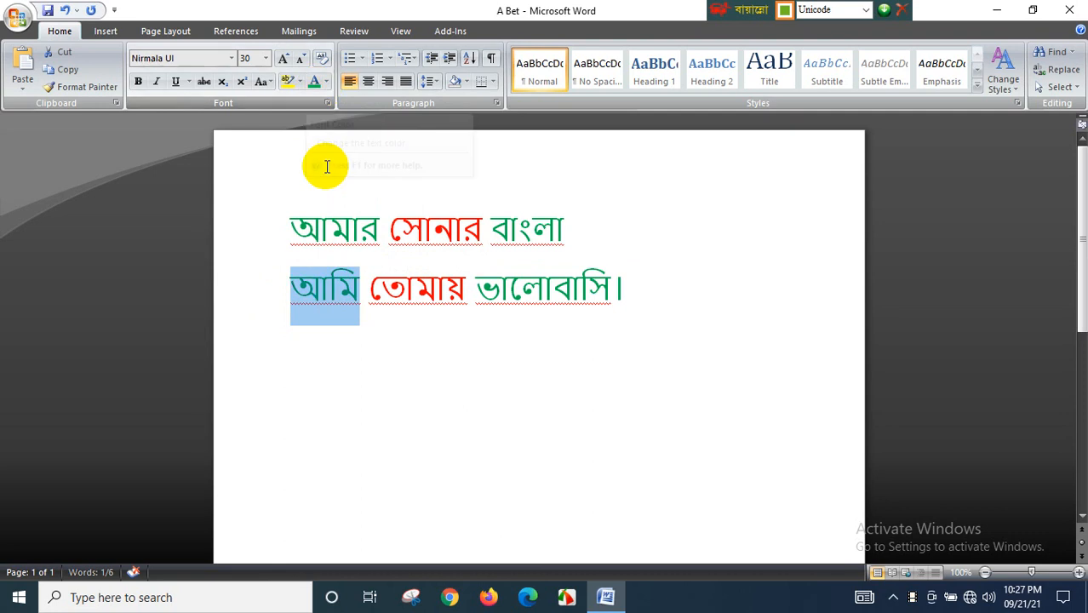
left_click(476, 374)
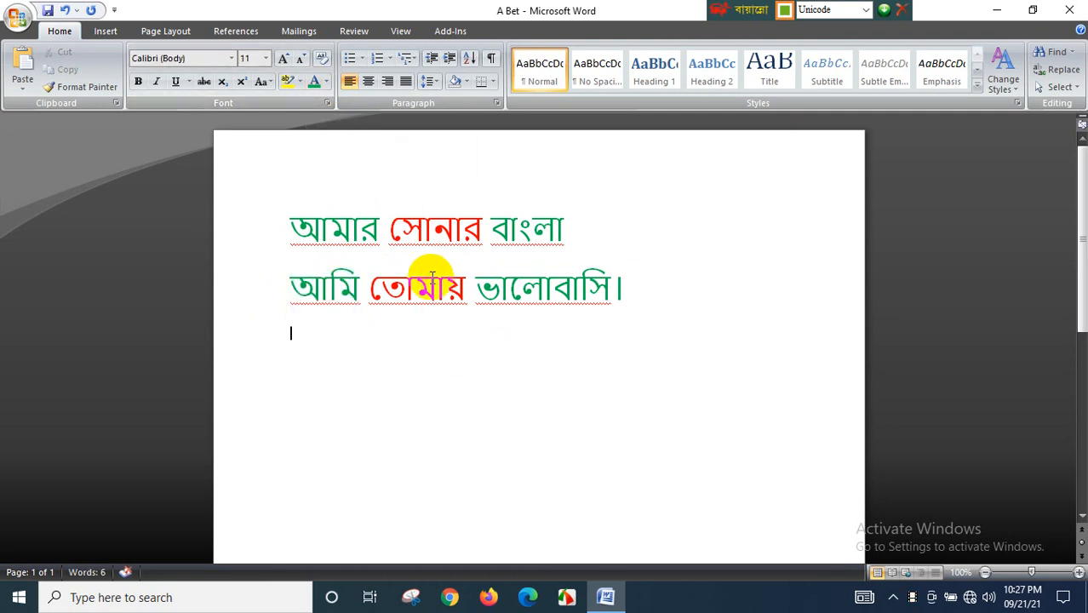
- Make both lines of text bold
left_click_drag(291, 226, 654, 321)
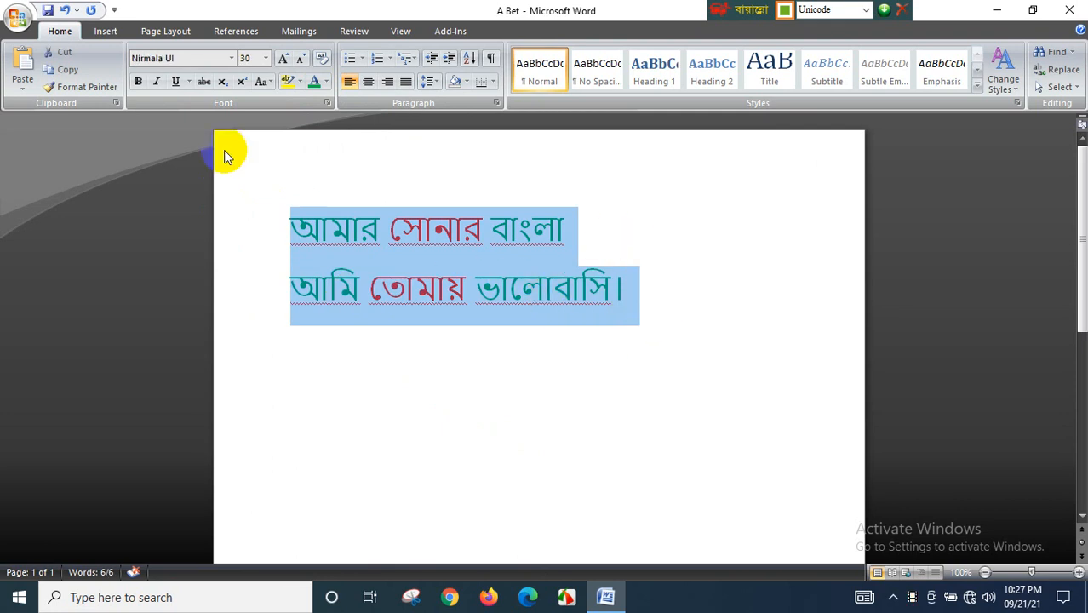
left_click(139, 83)
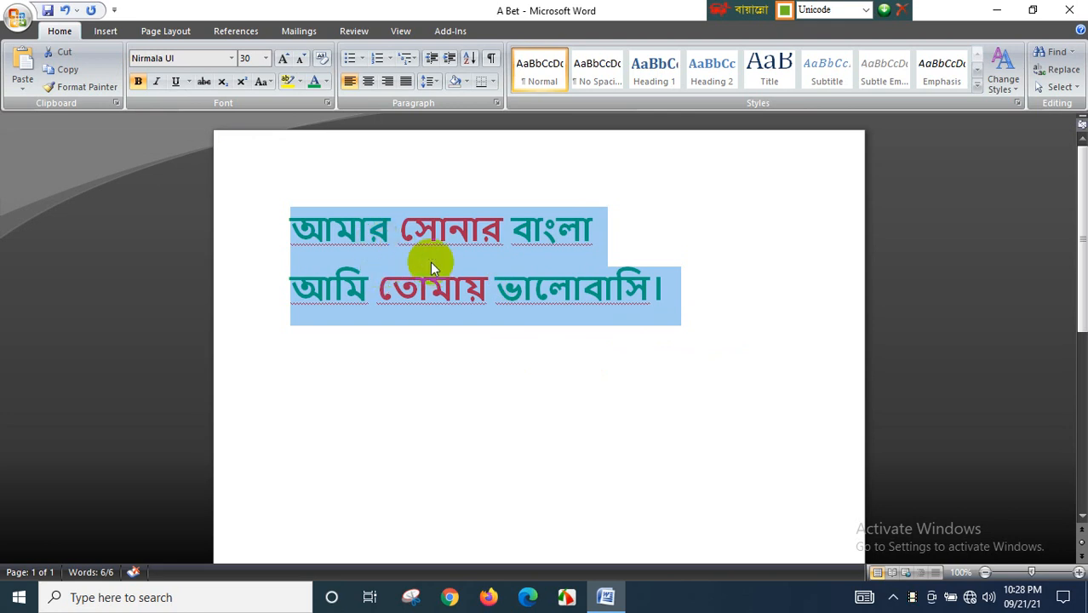
left_click(158, 82)
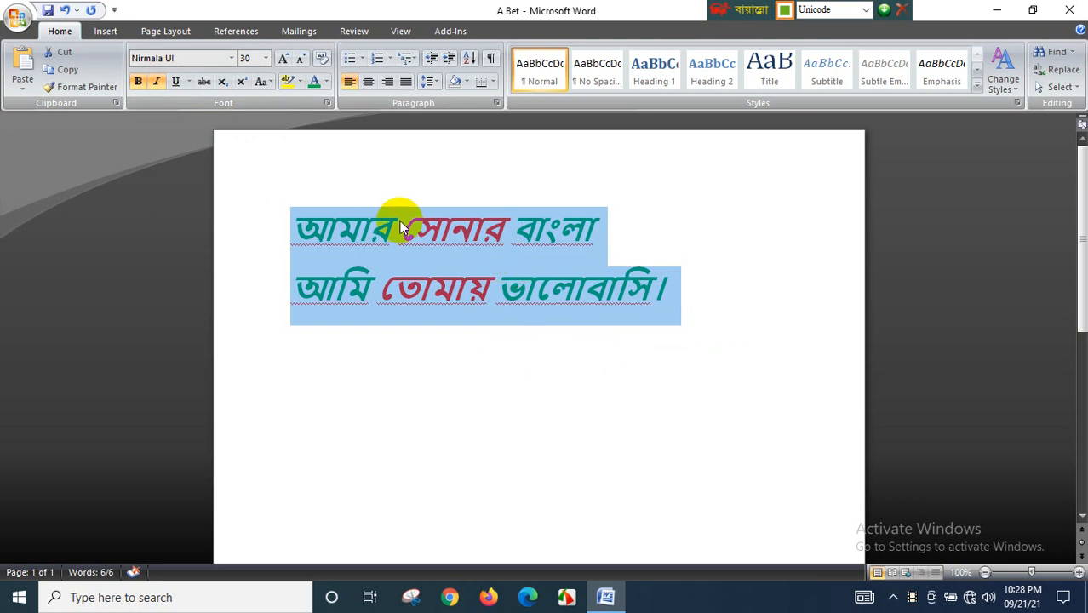
left_click(176, 81)
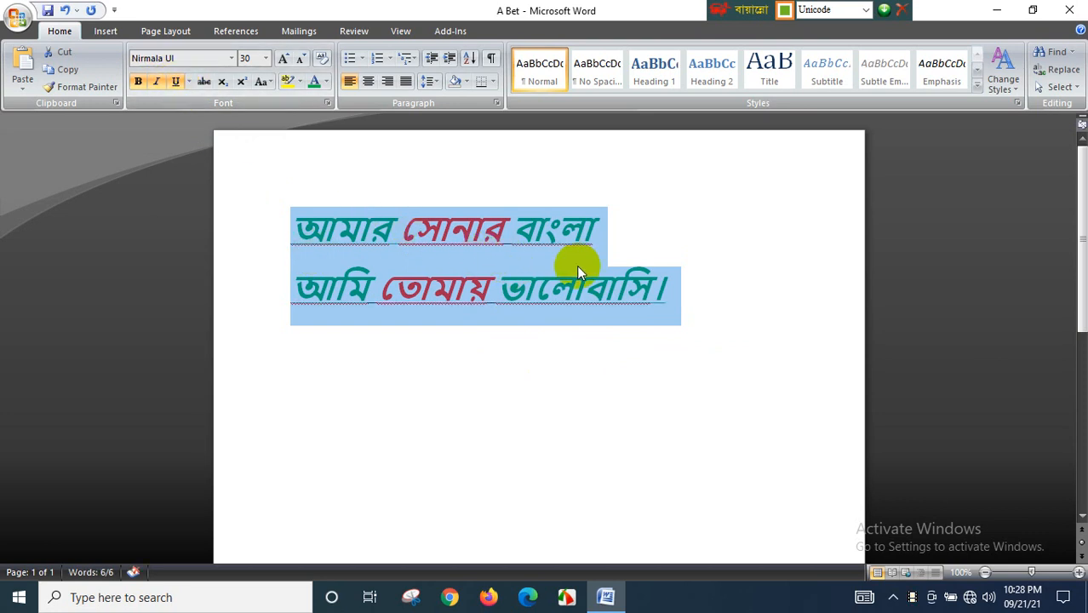
key("ctrl+i")
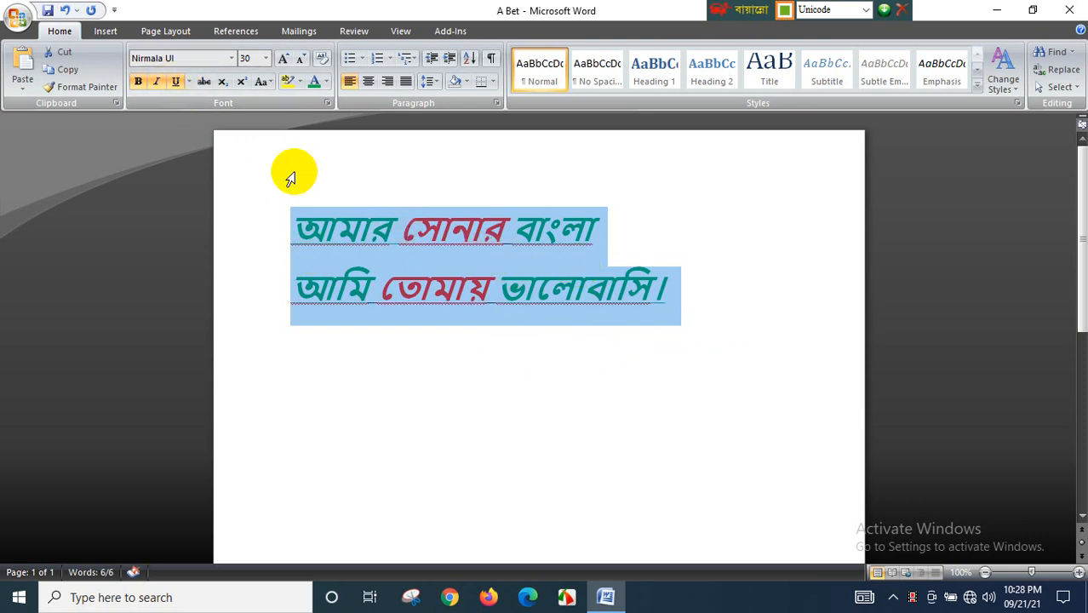
left_click(158, 82)
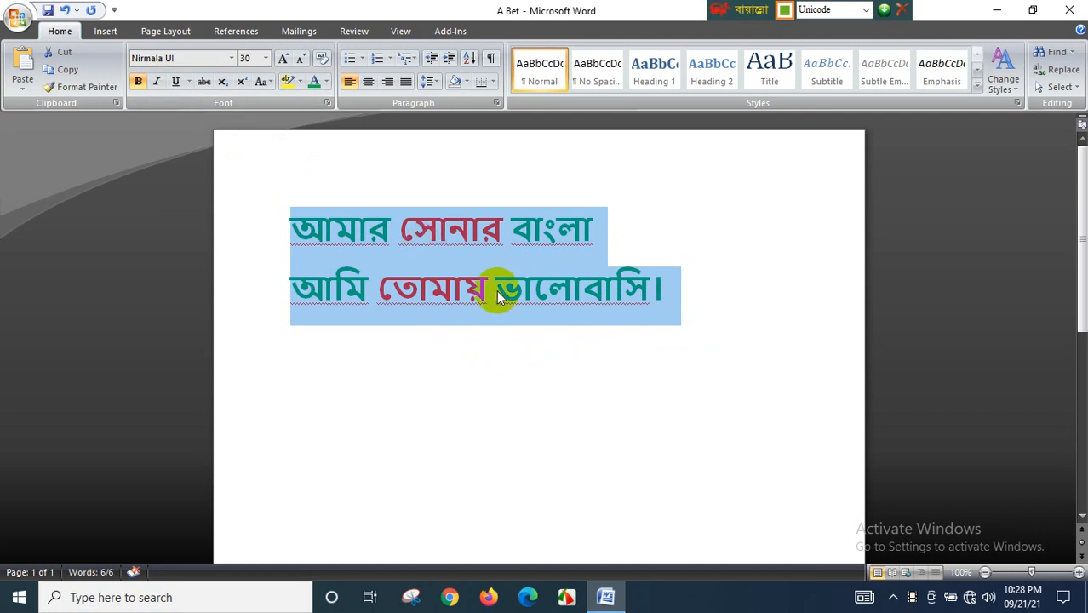
left_click(230, 57)
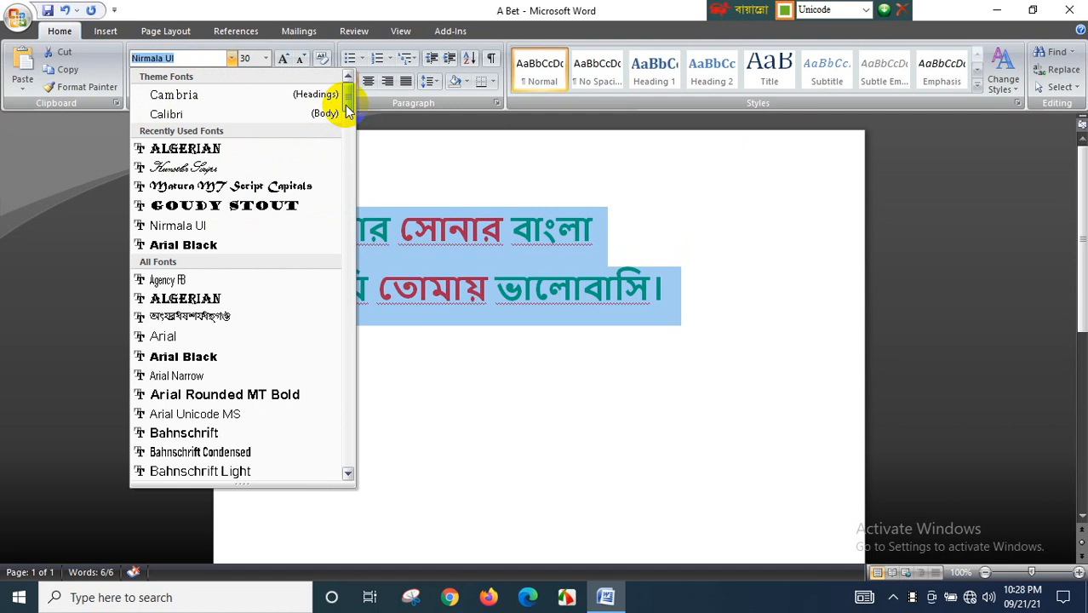
mouse_move(345, 105)
left_mouse_down()
mouse_move(347, 121)
mouse_move(347, 91)
left_mouse_up()
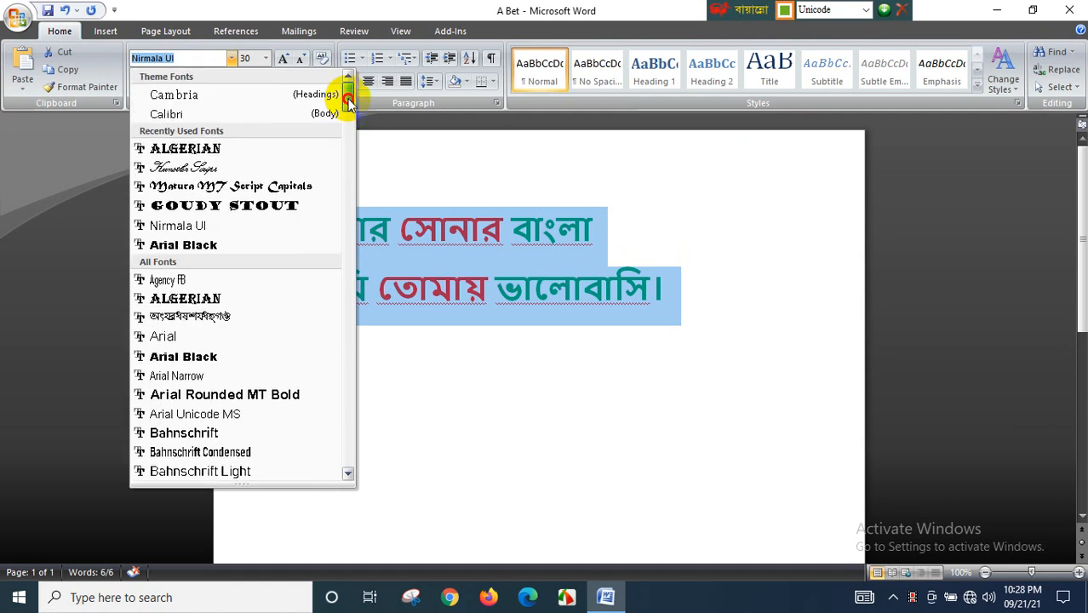
left_click(618, 366)
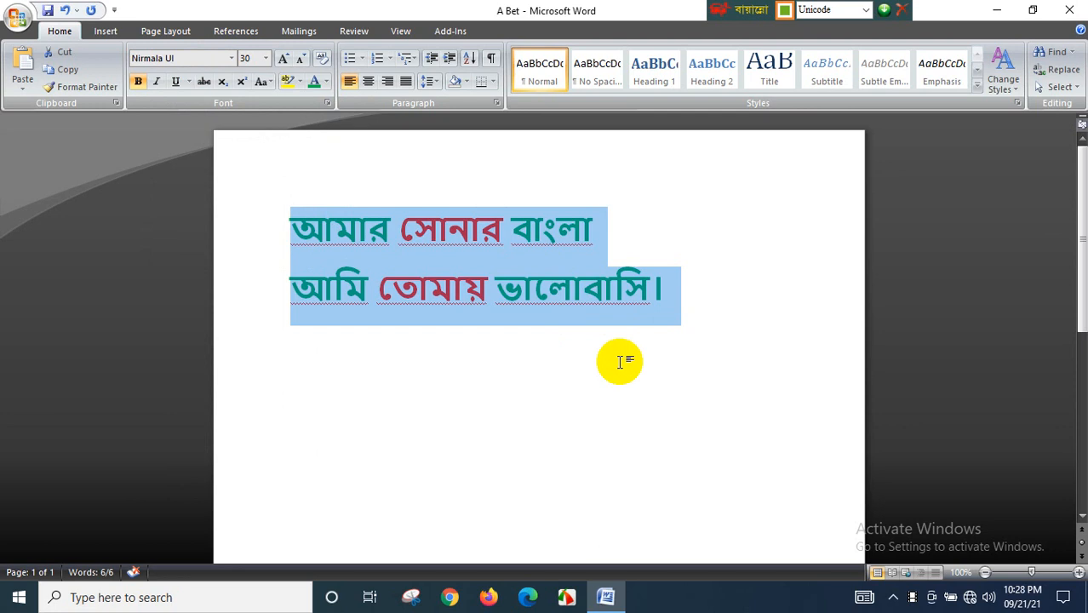